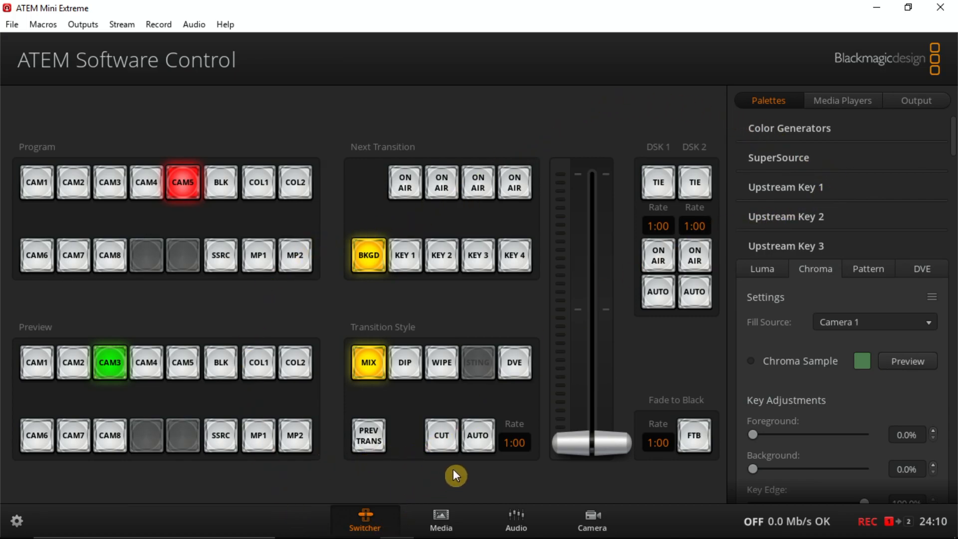
# - Show the switcher's media pool and examine the stills stored in its 20 slots
pyautogui.moveTo(421, 525)
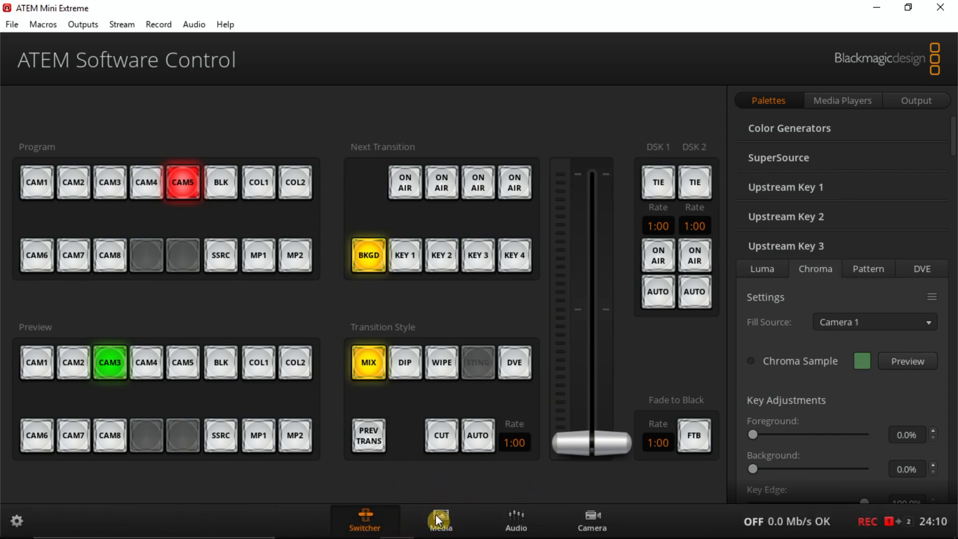
pyautogui.click(437, 519)
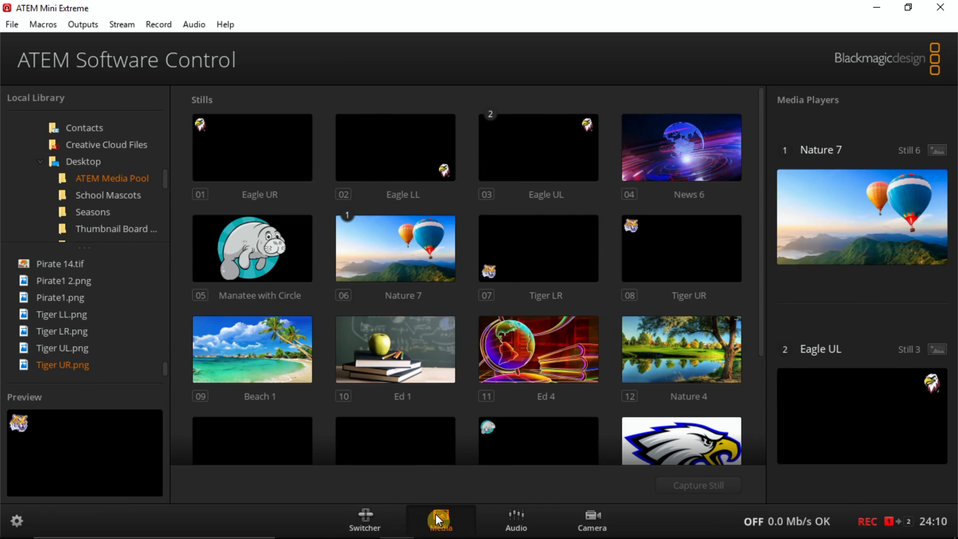
pyautogui.scroll(-3, 376, 160)
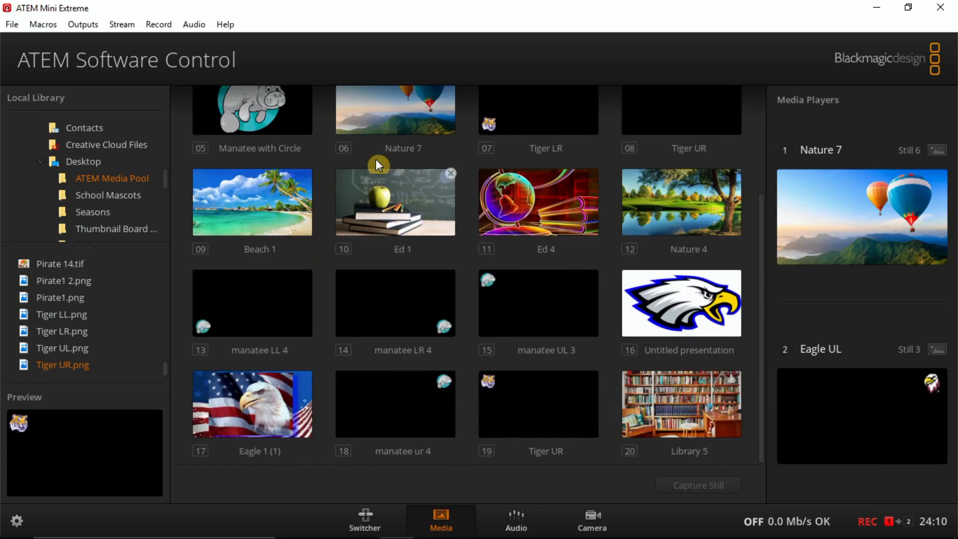
pyautogui.scroll(3, 376, 159)
pyautogui.scroll(-3, 375, 159)
pyautogui.scroll(3, 379, 175)
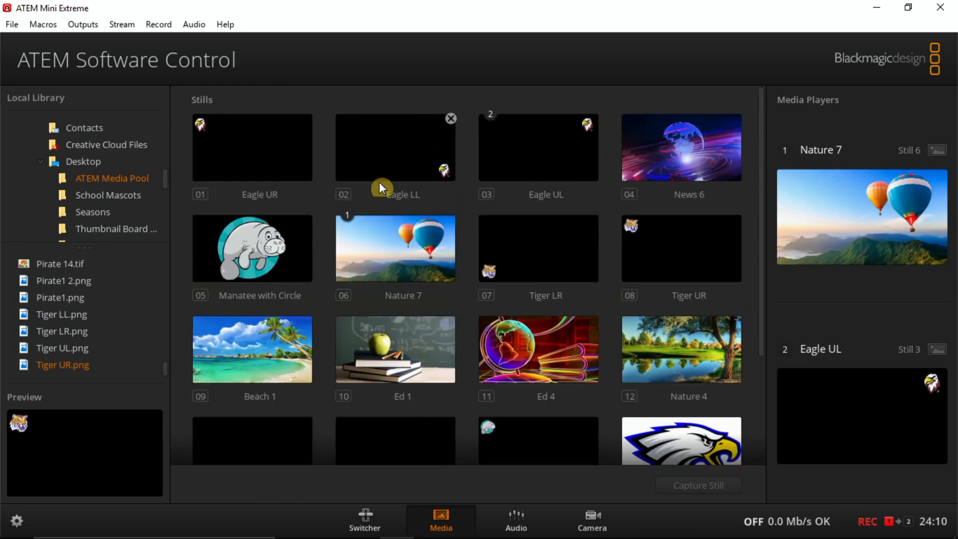
pyautogui.scroll(-3, 378, 181)
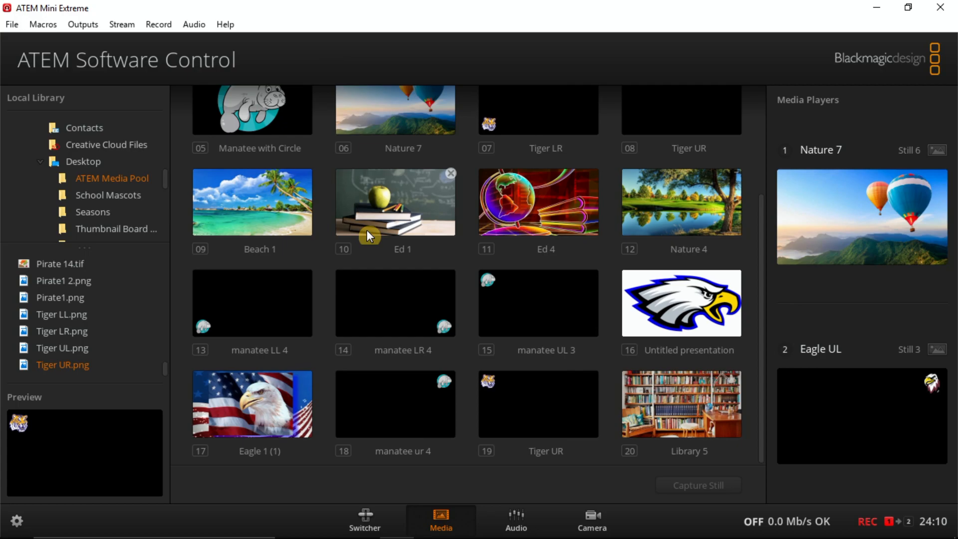
pyautogui.scroll(1, 365, 231)
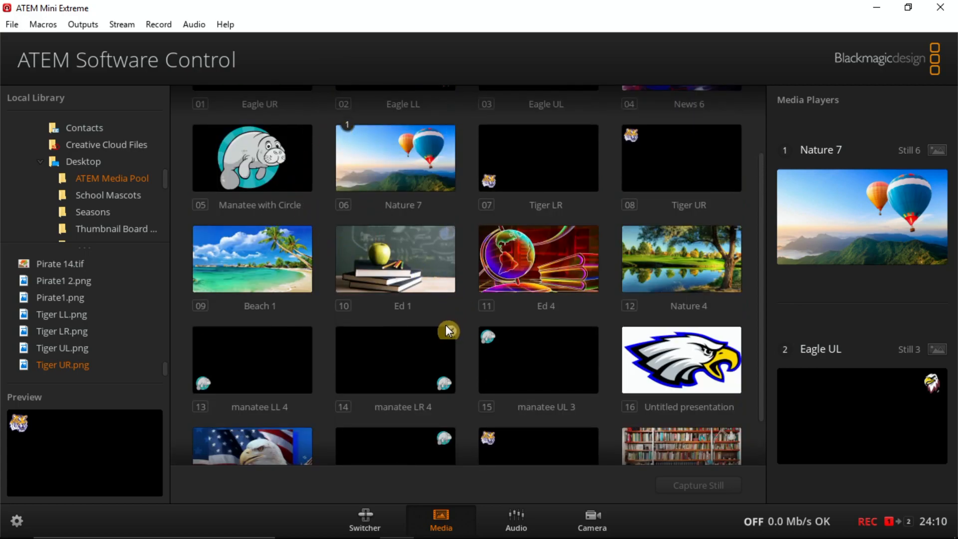
# - Load the Untitled presentation still into Media Player 2, and replace it with the Eagle UL still
pyautogui.moveTo(681, 352); pyautogui.dragTo(855, 413)
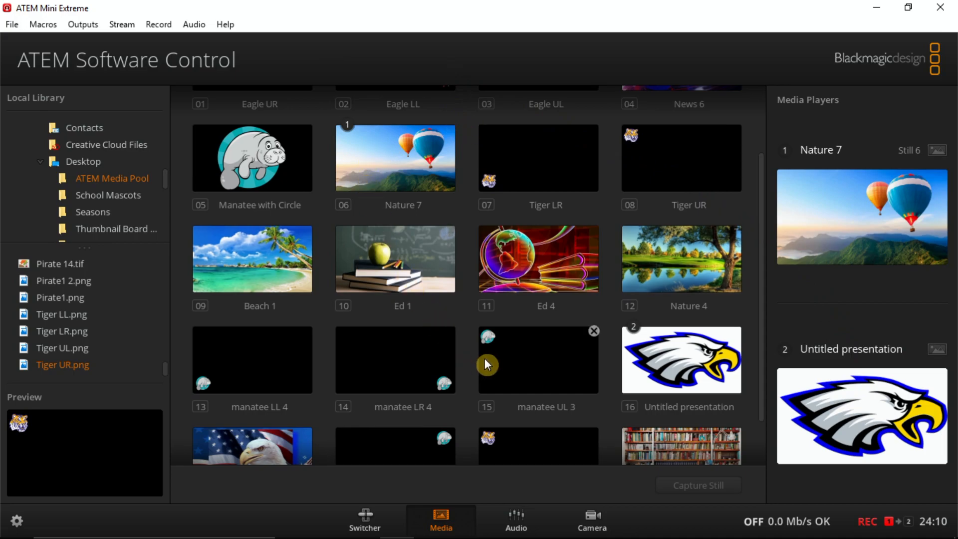
pyautogui.scroll(-1, 531, 339)
pyautogui.scroll(3, 525, 324)
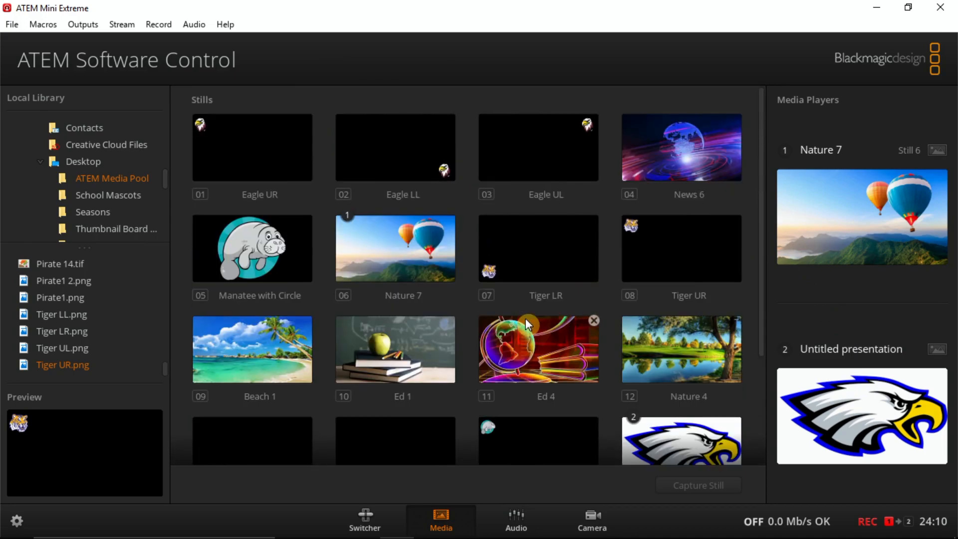
pyautogui.moveTo(524, 144); pyautogui.dragTo(841, 410)
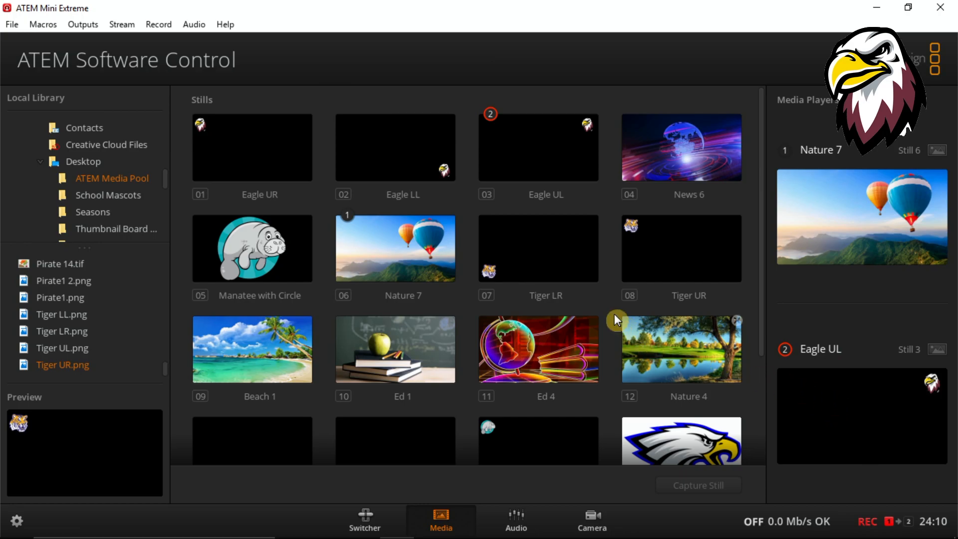
# - Load the Eagle UR still into Media Player 2, and replace it with the Tiger UR still from slot 19
pyautogui.moveTo(248, 156)
pyautogui.moveTo(236, 143); pyautogui.dragTo(884, 422)
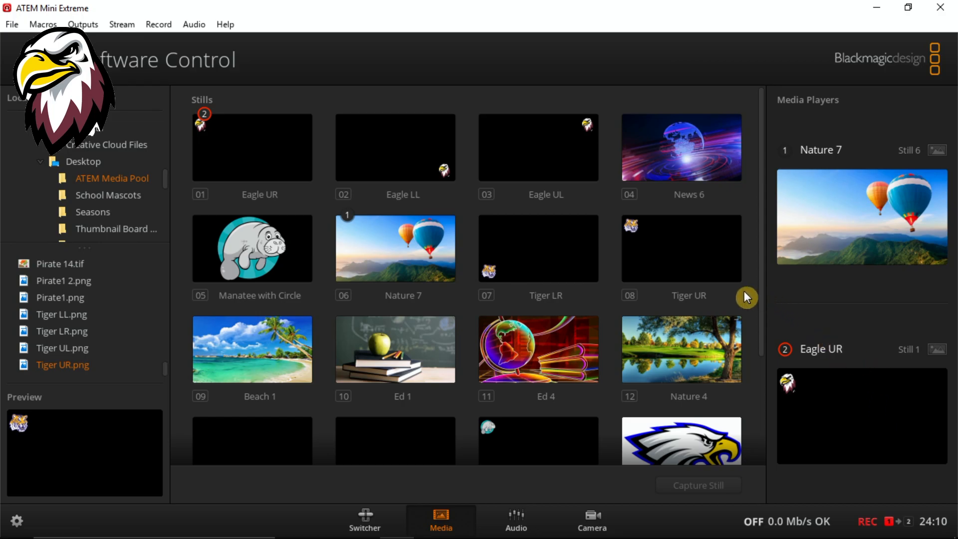
pyautogui.scroll(-2, 549, 258)
pyautogui.scroll(-1, 547, 263)
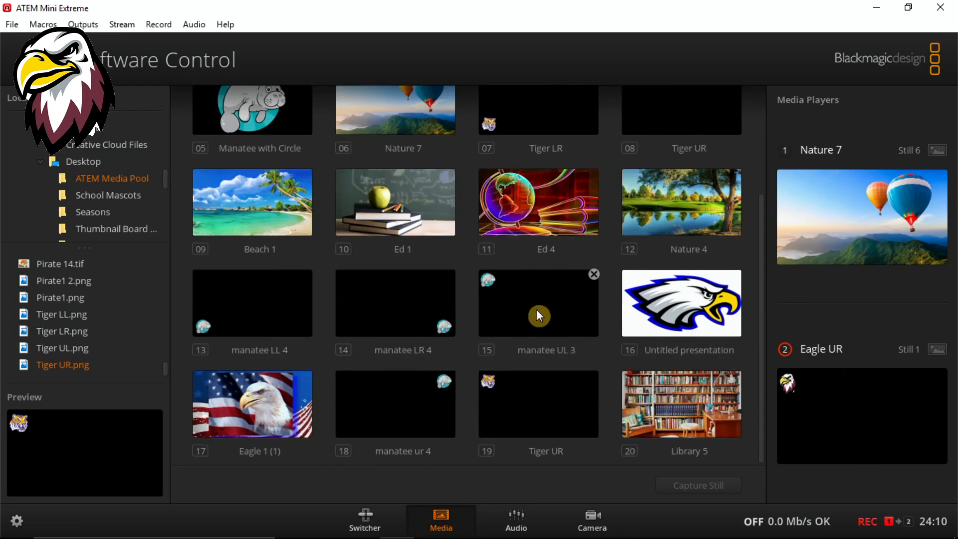
pyautogui.scroll(2, 538, 313)
pyautogui.scroll(3, 537, 309)
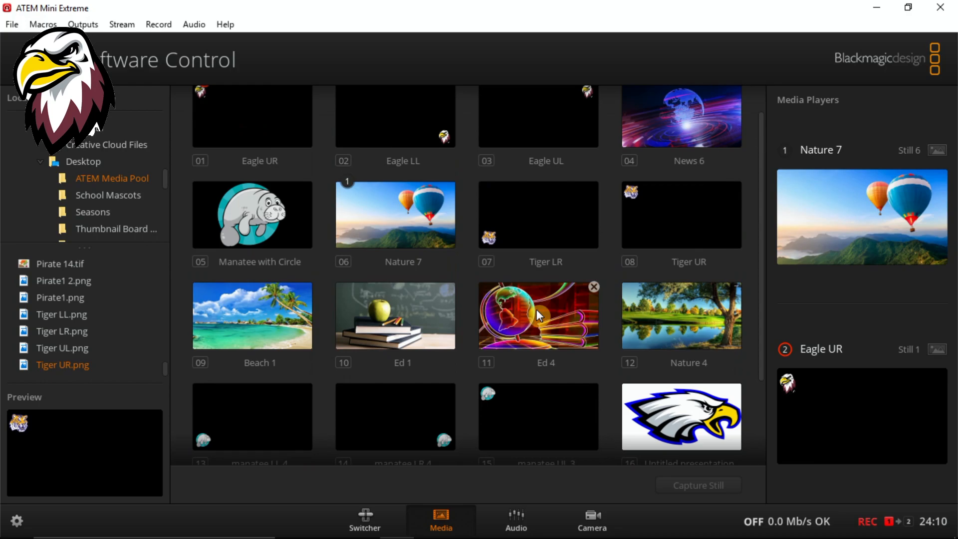
pyautogui.scroll(-5, 534, 307)
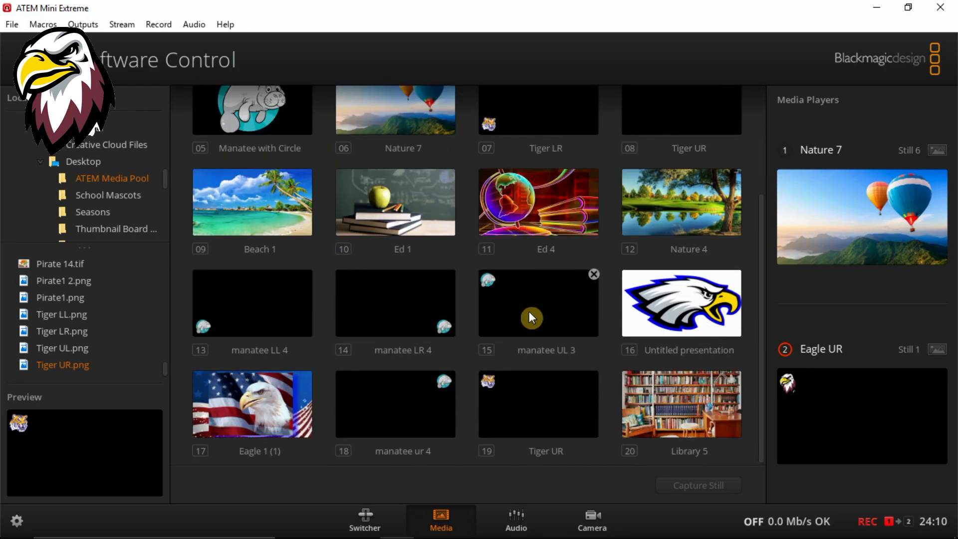
pyautogui.moveTo(518, 400); pyautogui.dragTo(846, 404)
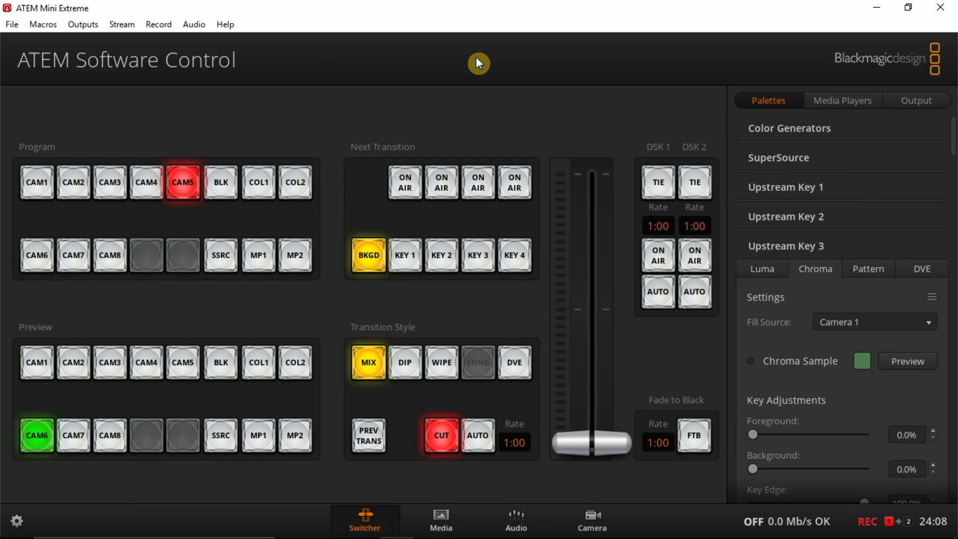
# - Minimize the switcher software, open the School Mascots folder on the desktop and view the Pirate2 JPG image
pyautogui.click(877, 7)
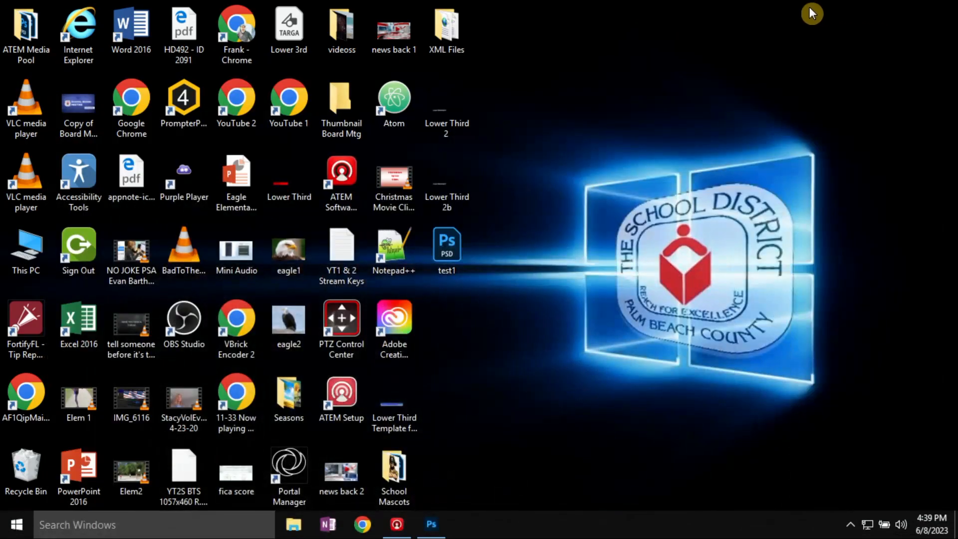
pyautogui.doubleClick(399, 470)
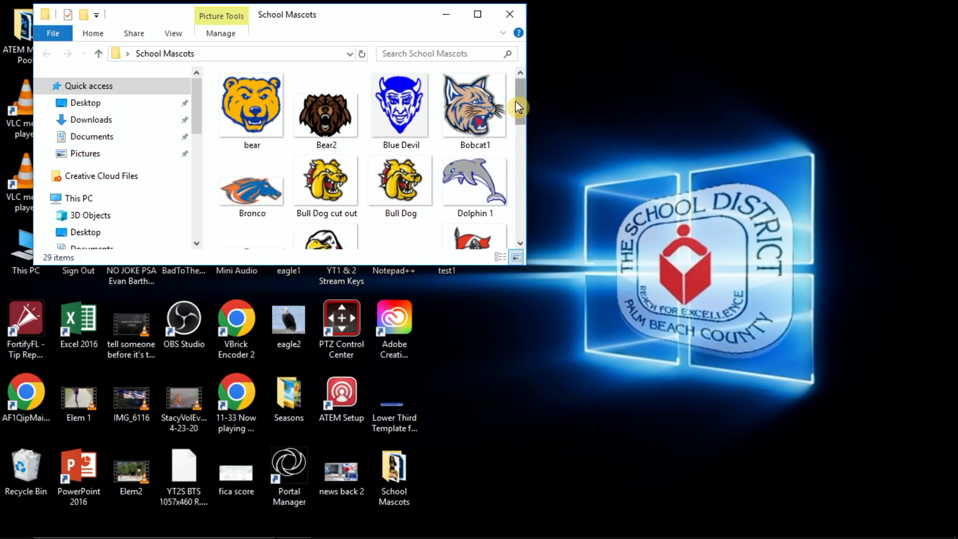
pyautogui.moveTo(516, 102); pyautogui.dragTo(544, 193)
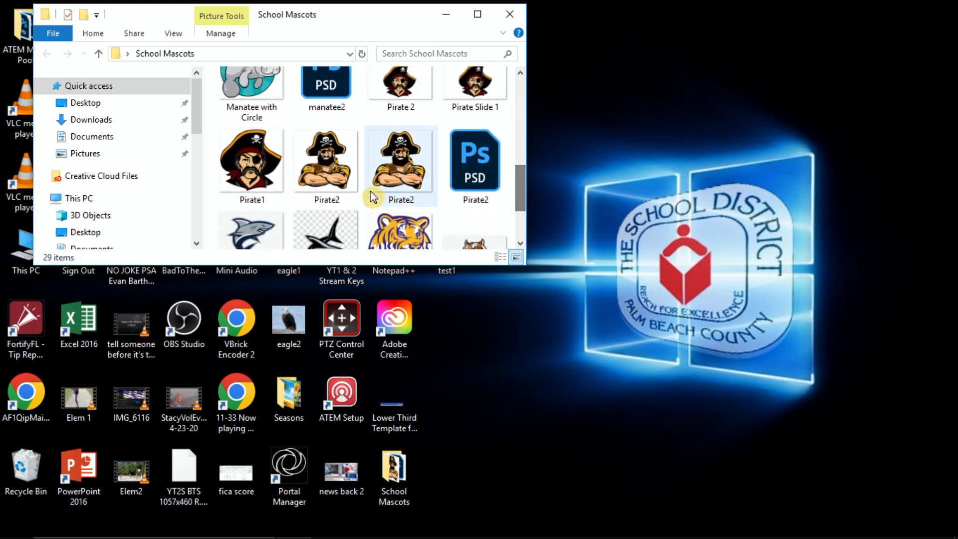
pyautogui.doubleClick(324, 158)
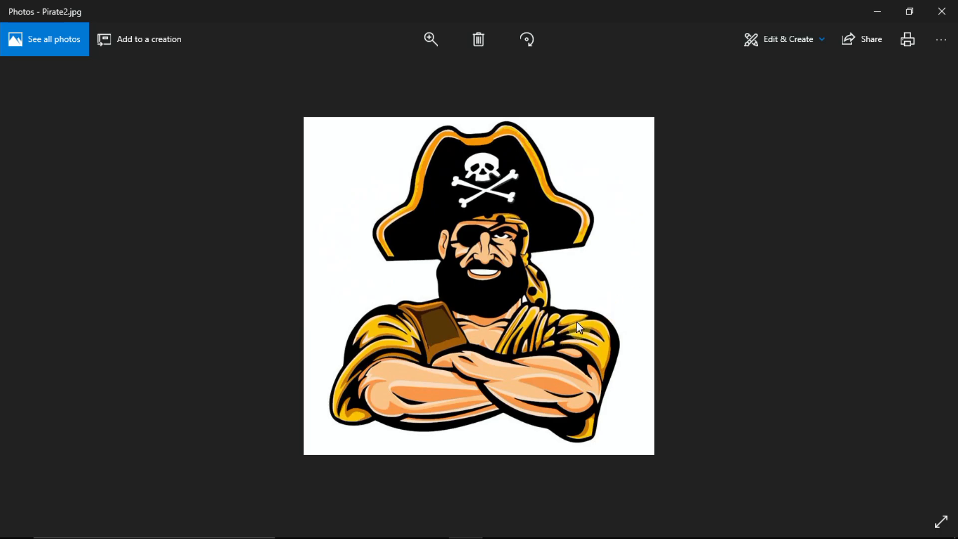
pyautogui.click(945, 15)
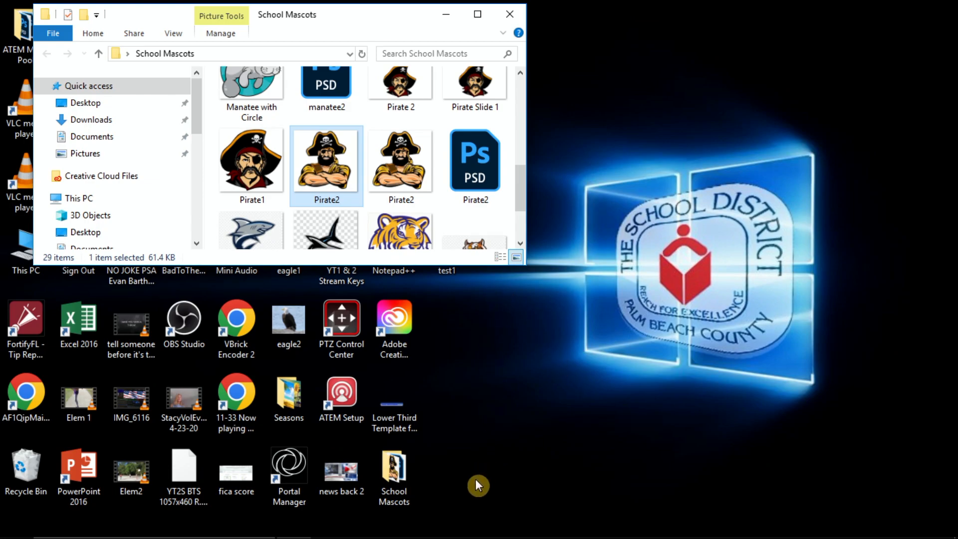
# - Switch to Photoshop and open the Pirate2 JPG file from the School Mascots folder
pyautogui.click(431, 525)
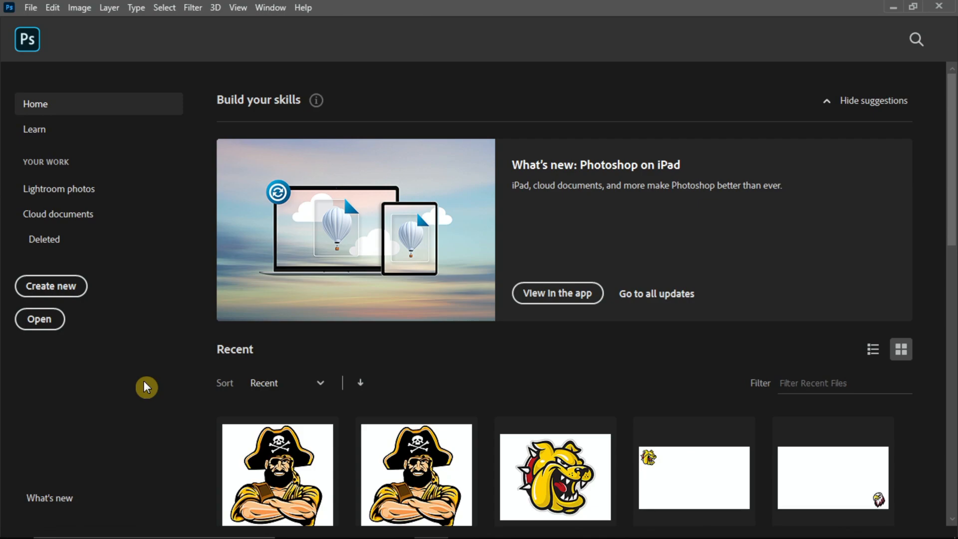
pyautogui.click(44, 322)
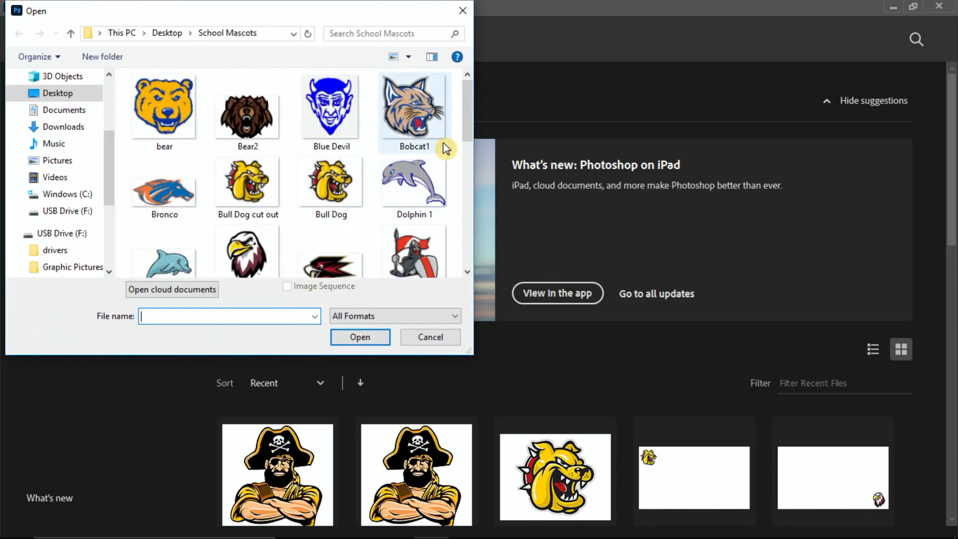
pyautogui.moveTo(466, 111); pyautogui.dragTo(480, 219)
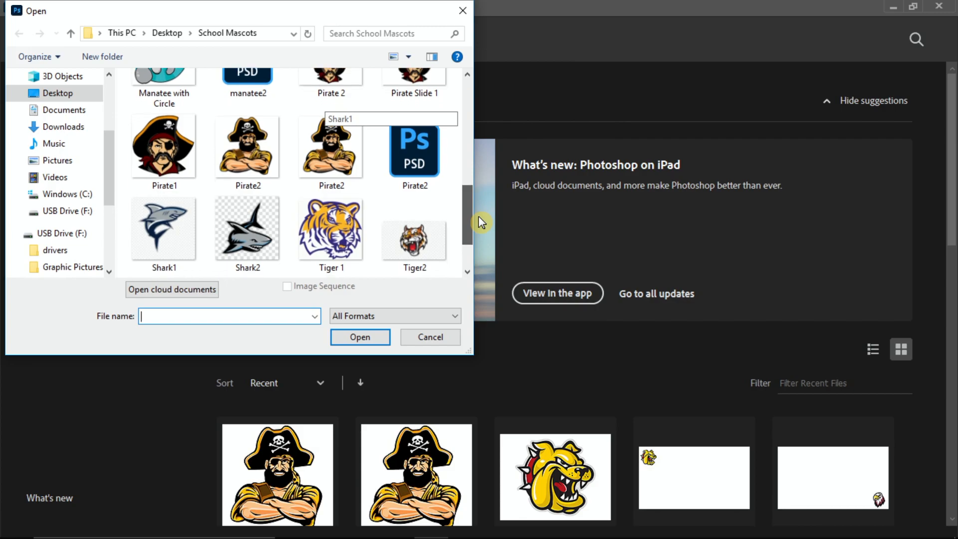
pyautogui.moveTo(244, 147)
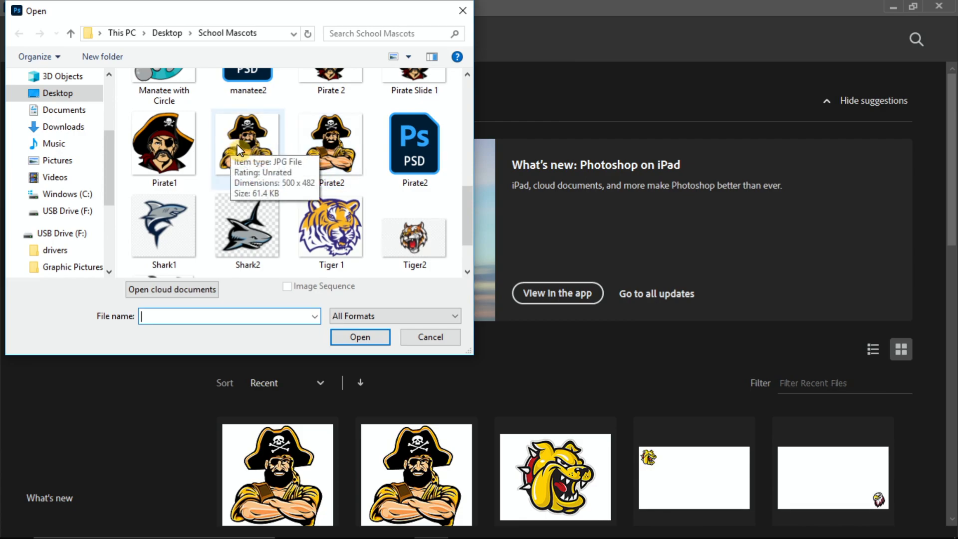
pyautogui.click(238, 150)
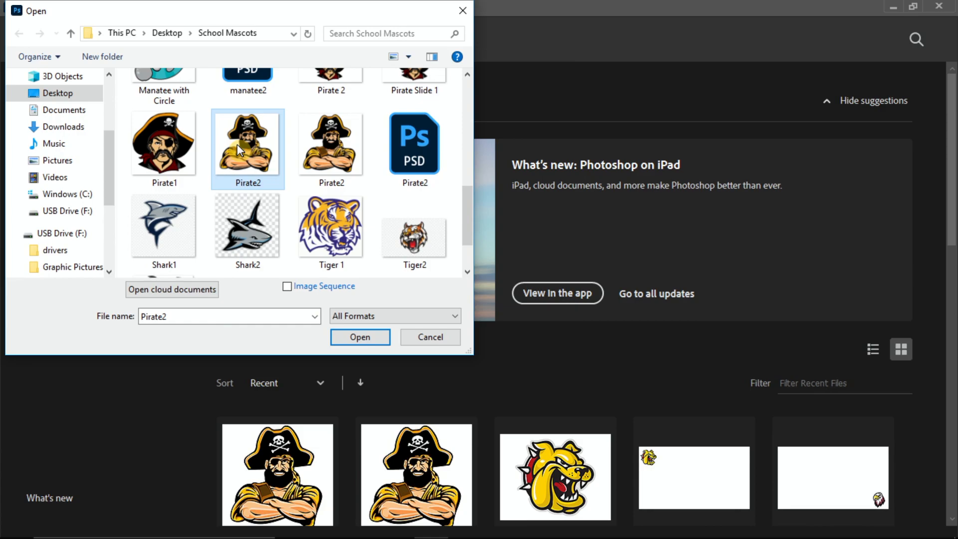
pyautogui.click(361, 336)
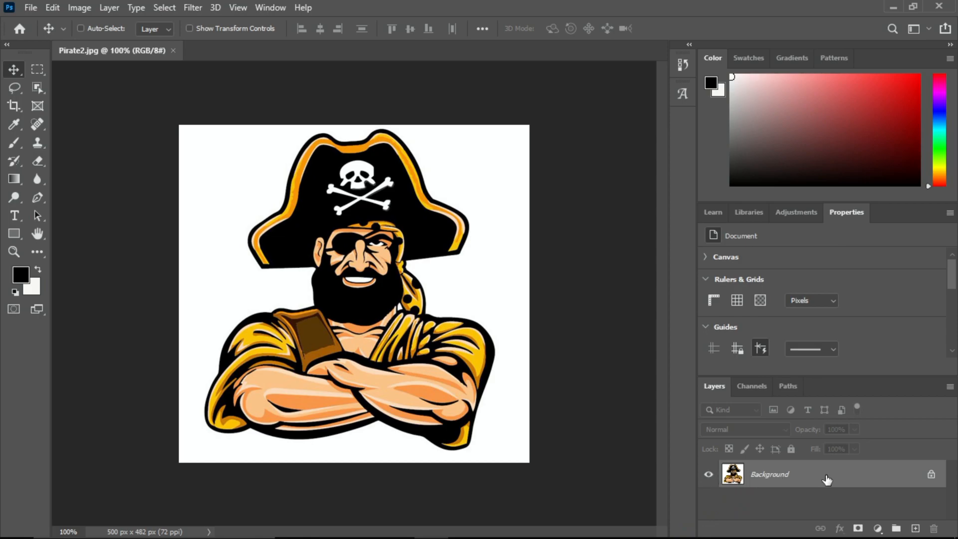
# - Unlock the pirate image's Background layer and apply Remove Background to it
pyautogui.click(931, 474)
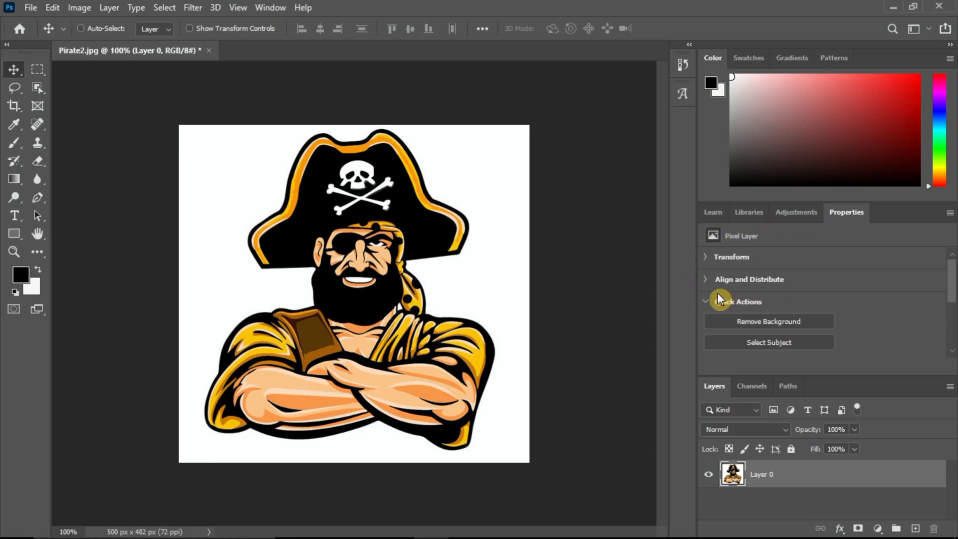
pyautogui.click(764, 323)
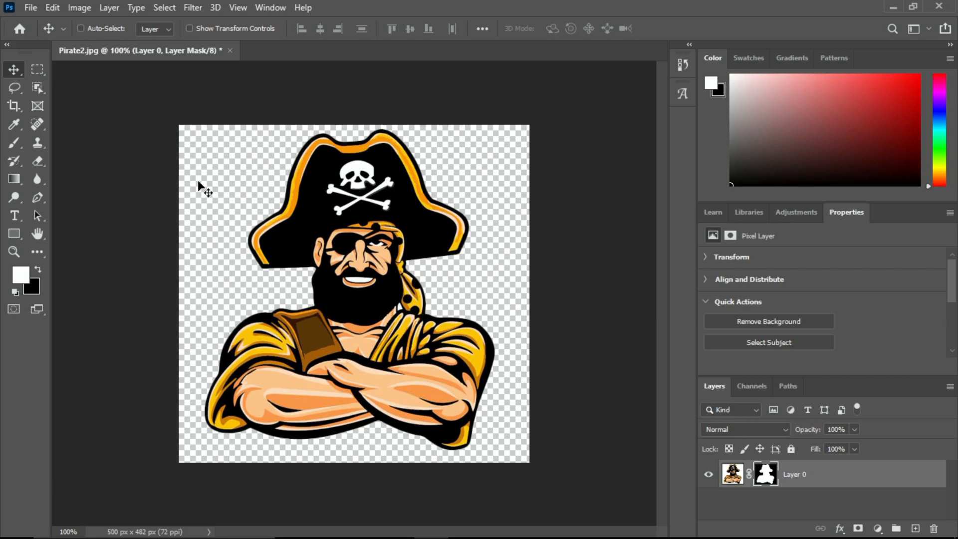
# - Save the cut-out pirate on the computer as a PNG copy named "Pirate no background" in School Mascots
pyautogui.click(31, 7)
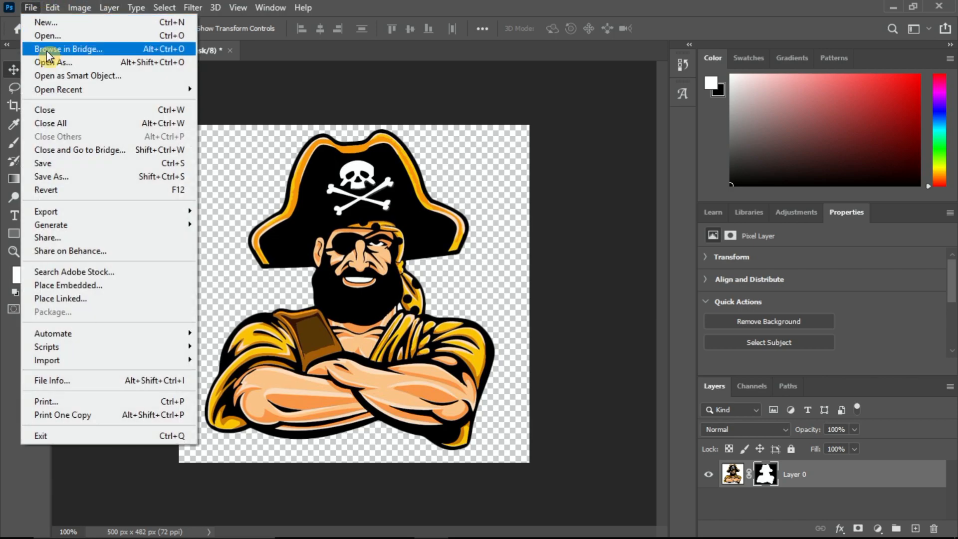
pyautogui.click(62, 177)
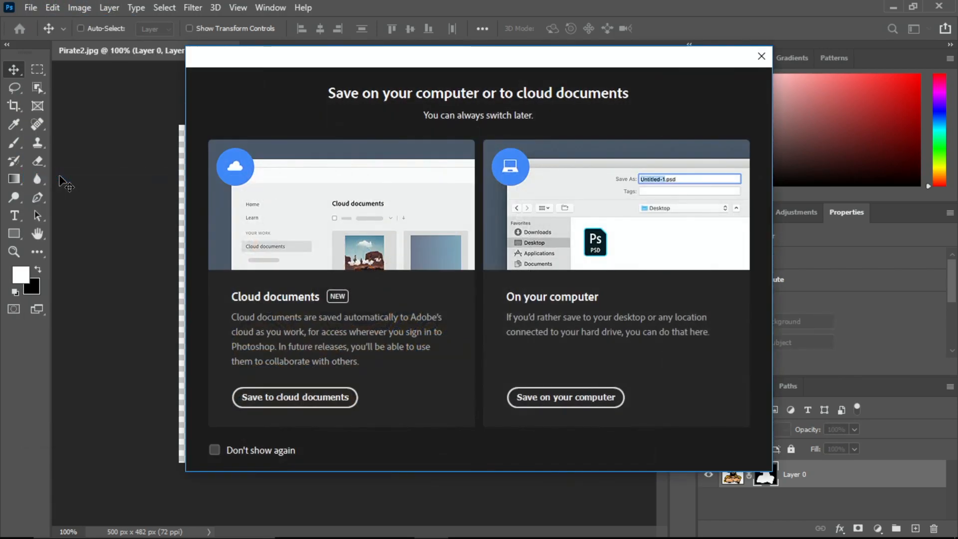
pyautogui.click(583, 399)
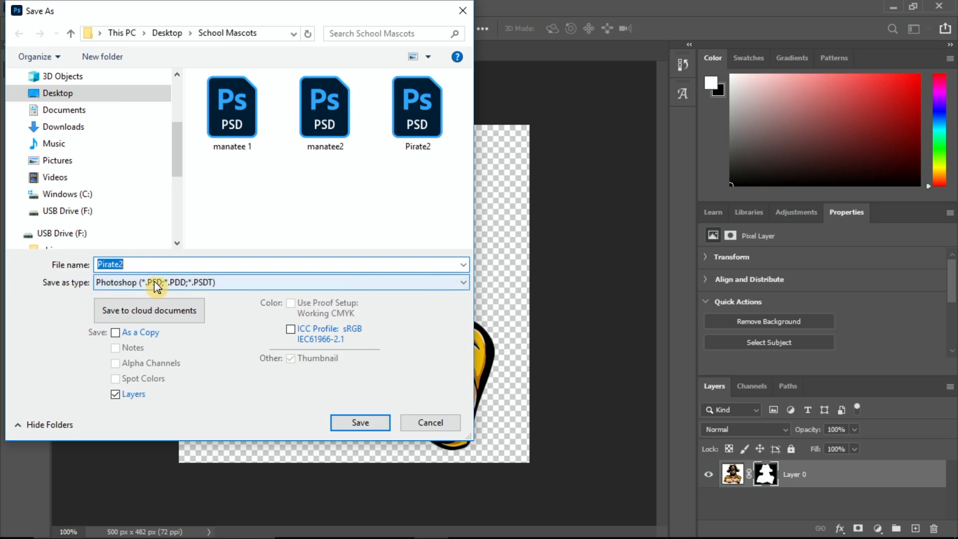
pyautogui.click(225, 284)
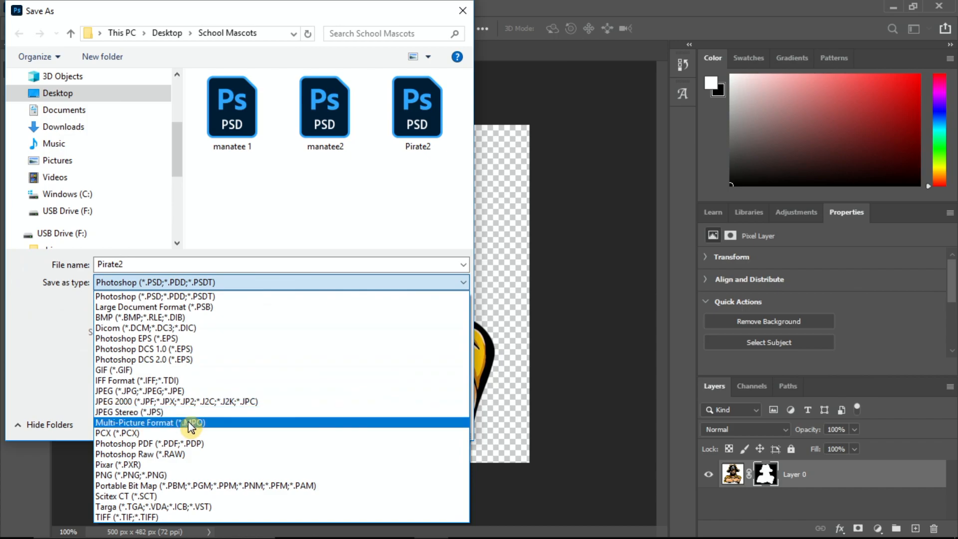
pyautogui.click(131, 477)
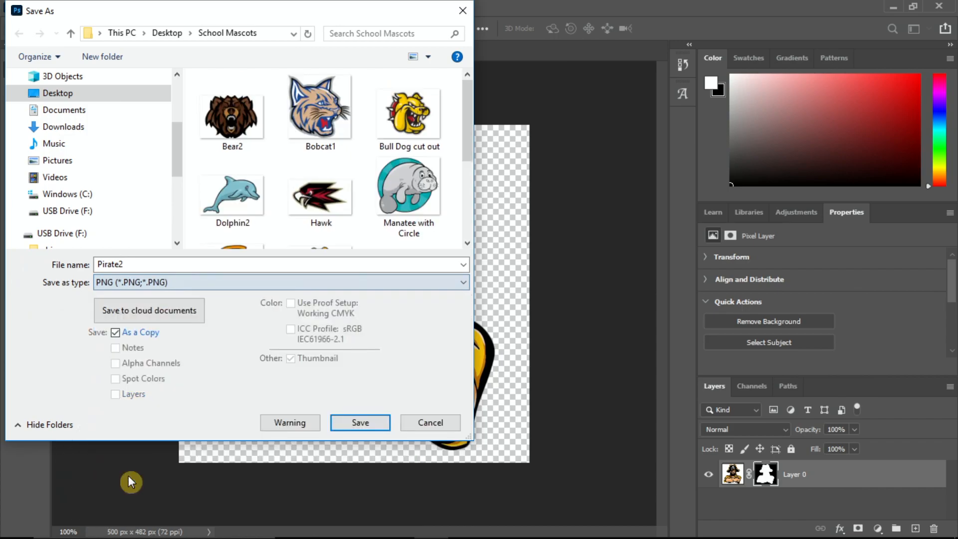
pyautogui.click(140, 263)
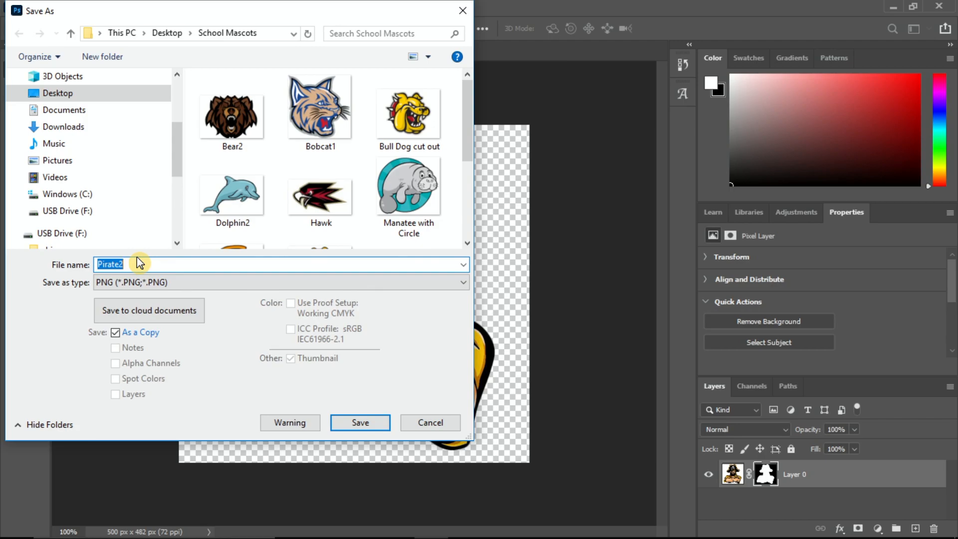
pyautogui.write('Pirate no background')
pyautogui.click(361, 424)
pyautogui.click(559, 158)
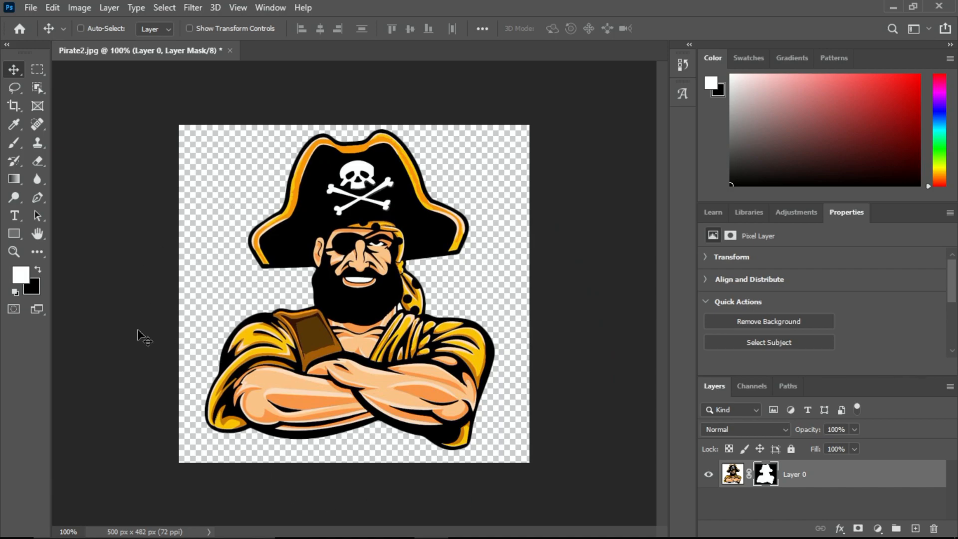
# - Close the Pirate2.jpg document without saving its changes
pyautogui.click(25, 30)
pyautogui.click(30, 7)
pyautogui.moveTo(53, 7)
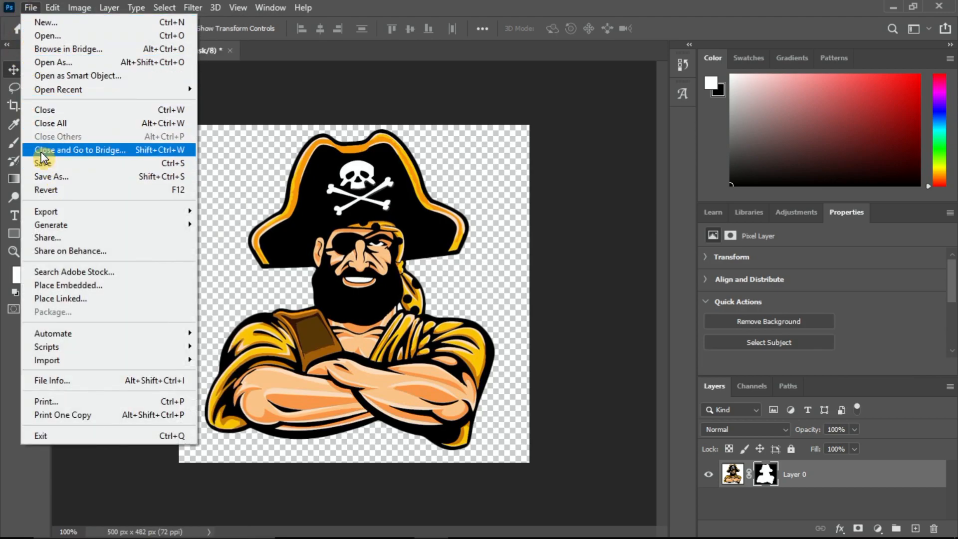
pyautogui.click(41, 111)
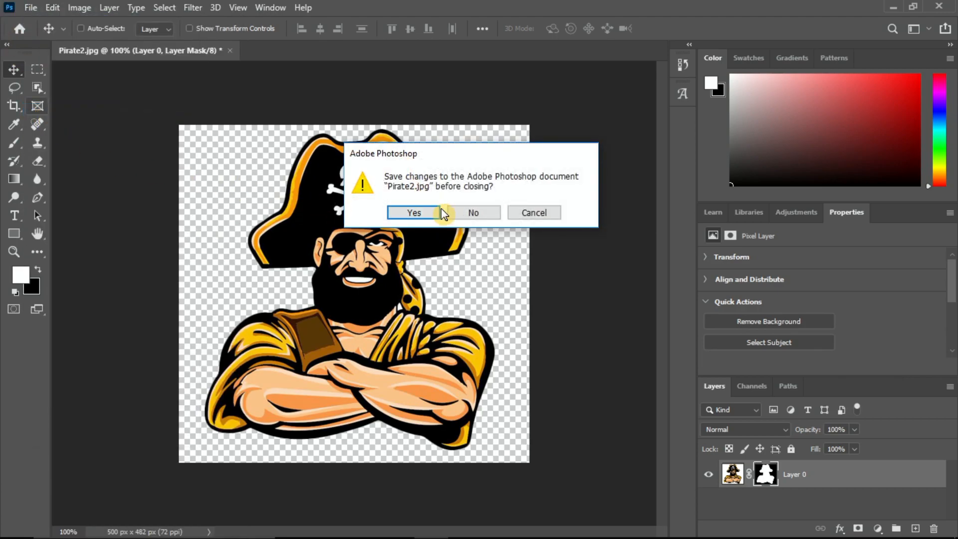
pyautogui.click(473, 213)
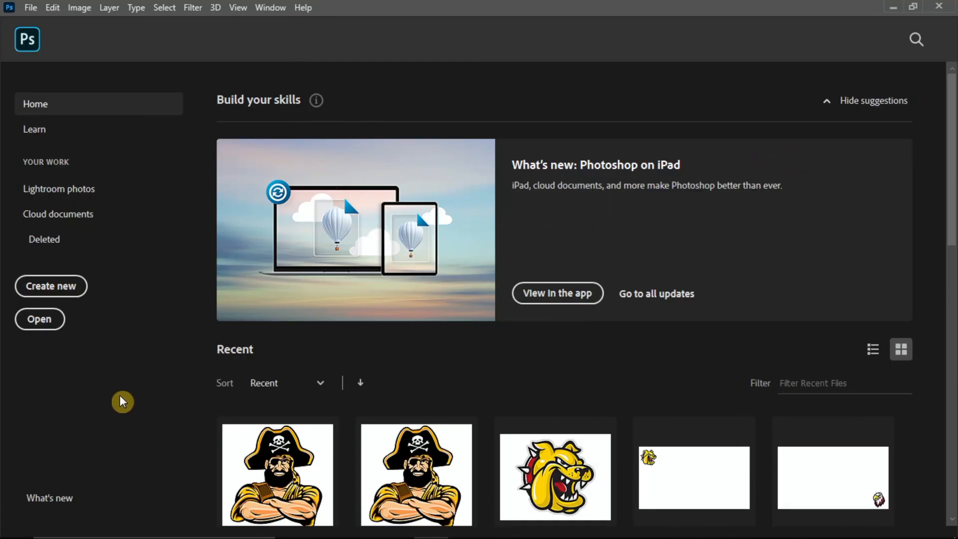
# - Create a new document from the HDTV 1080p film preset, 1920 x 1080 px at 72 ppi, with transparent background contents
pyautogui.click(57, 285)
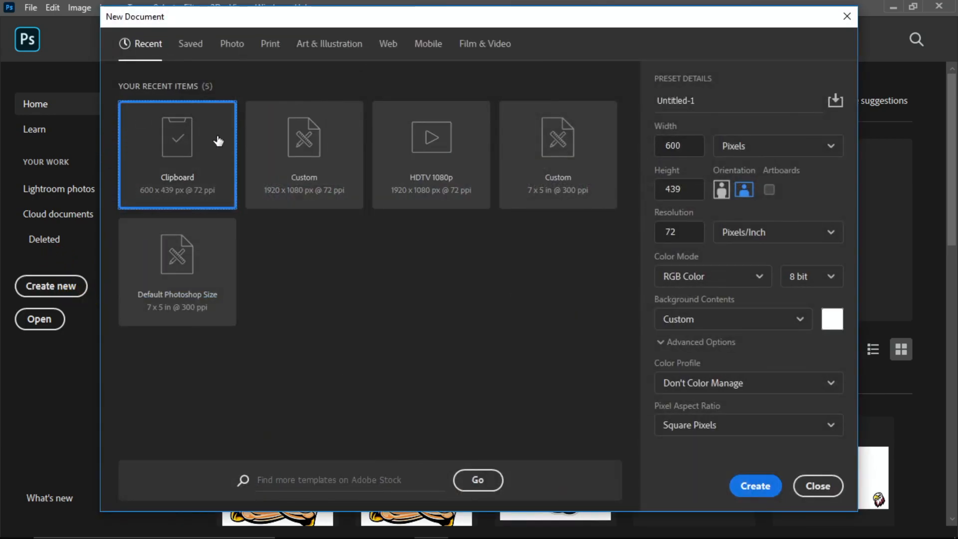
pyautogui.click(481, 46)
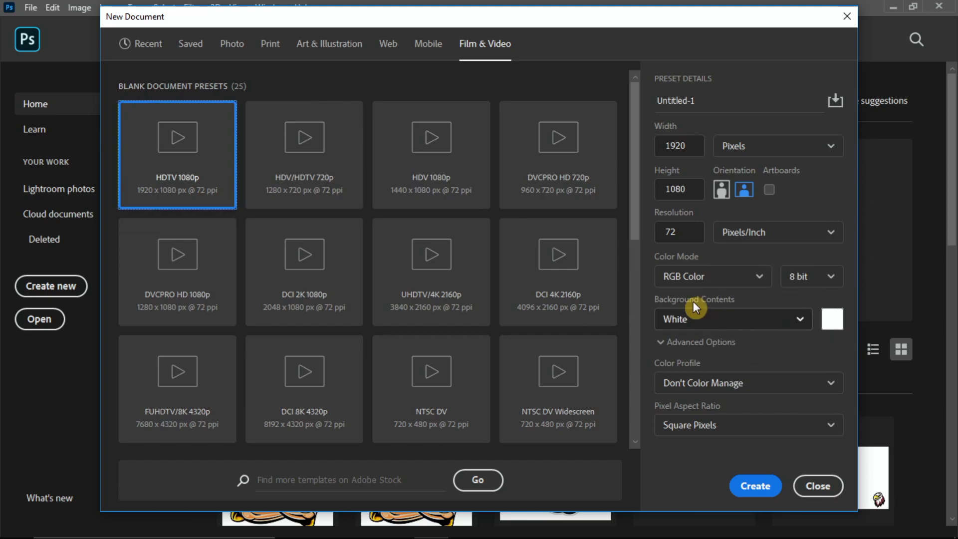
pyautogui.click(800, 320)
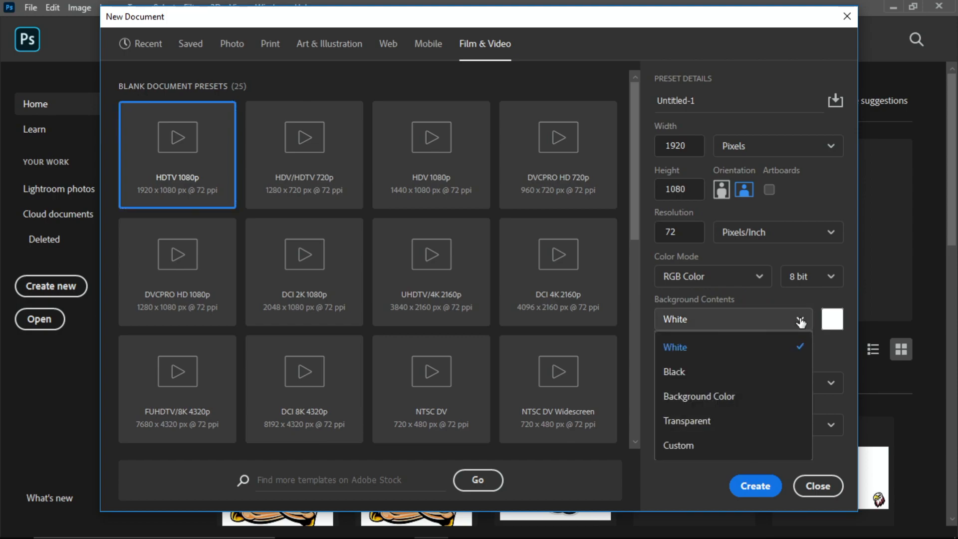
pyautogui.click(691, 422)
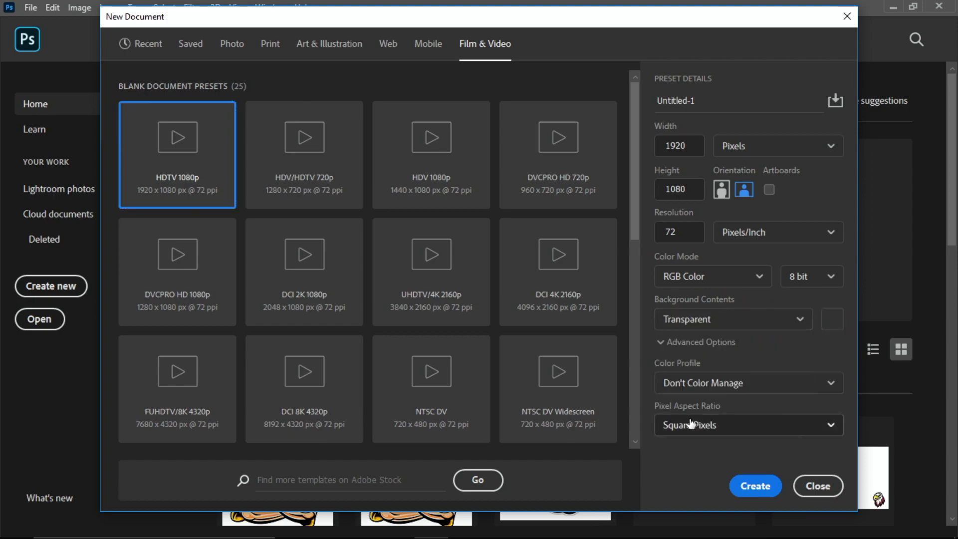
pyautogui.click(756, 486)
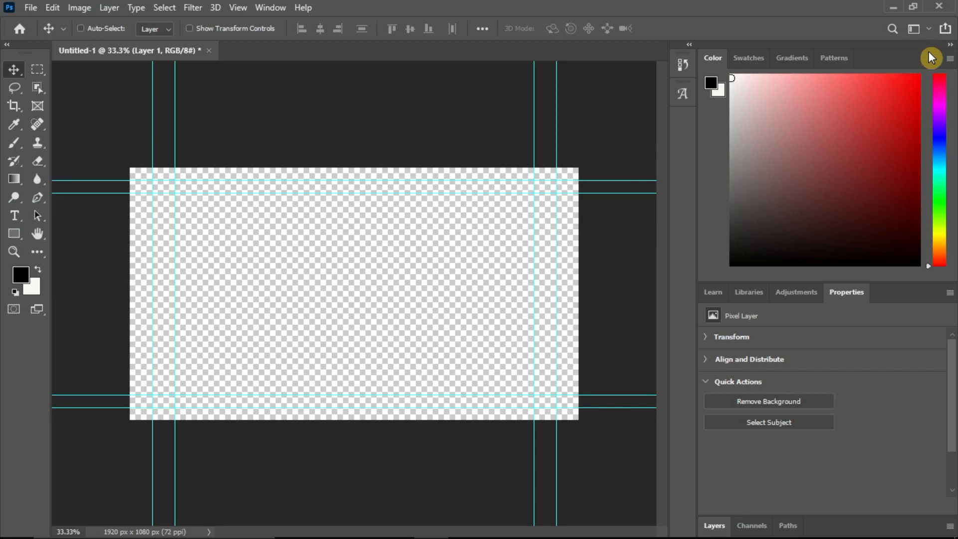
# - Place the "Pirate no background" PNG from the School Mascots folder onto the new canvas, keeping Photoshop maximized when done
pyautogui.click(913, 7)
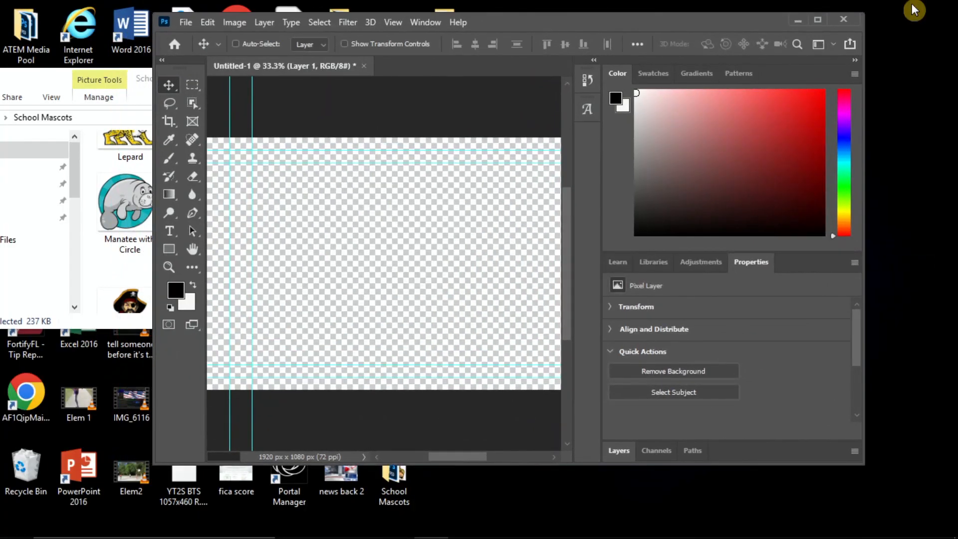
pyautogui.moveTo(573, 28); pyautogui.dragTo(720, 23)
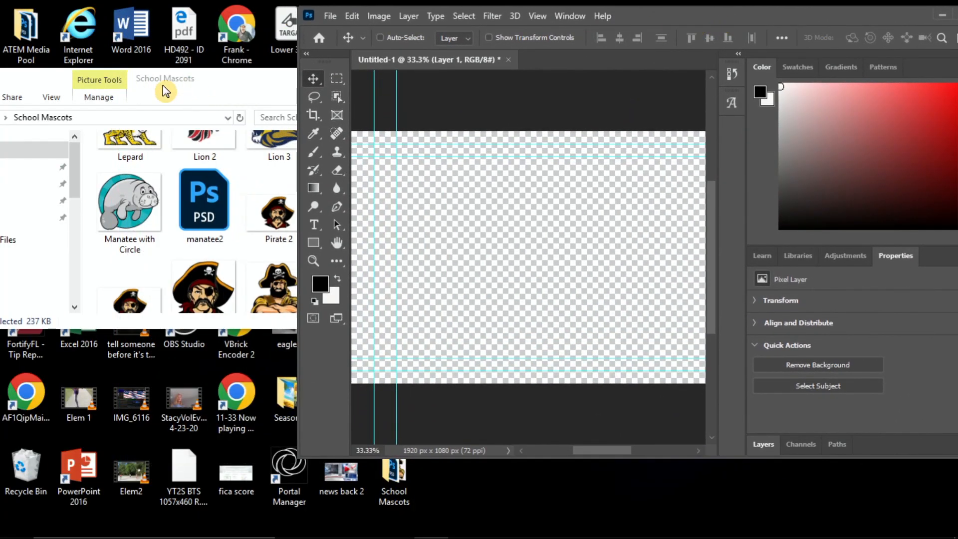
pyautogui.click(227, 88)
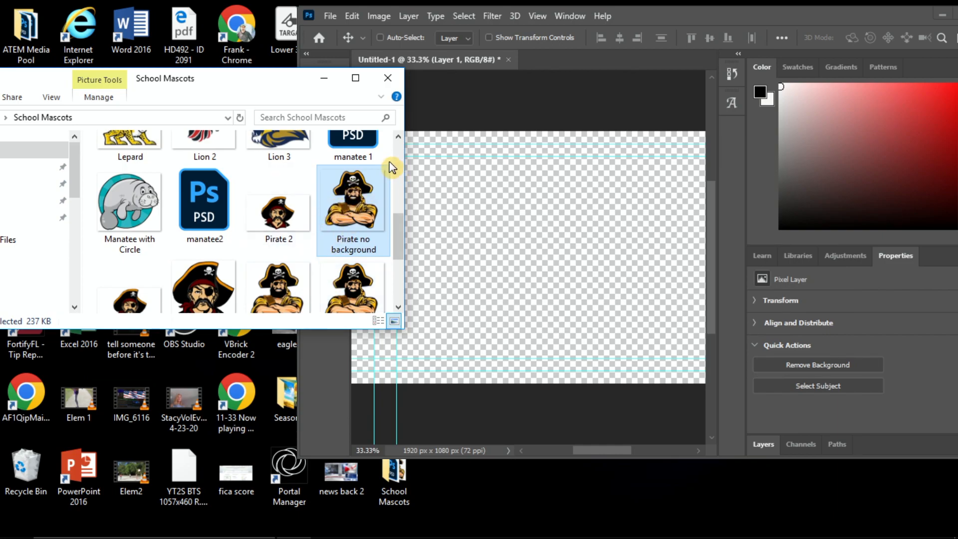
pyautogui.moveTo(348, 201); pyautogui.dragTo(502, 209)
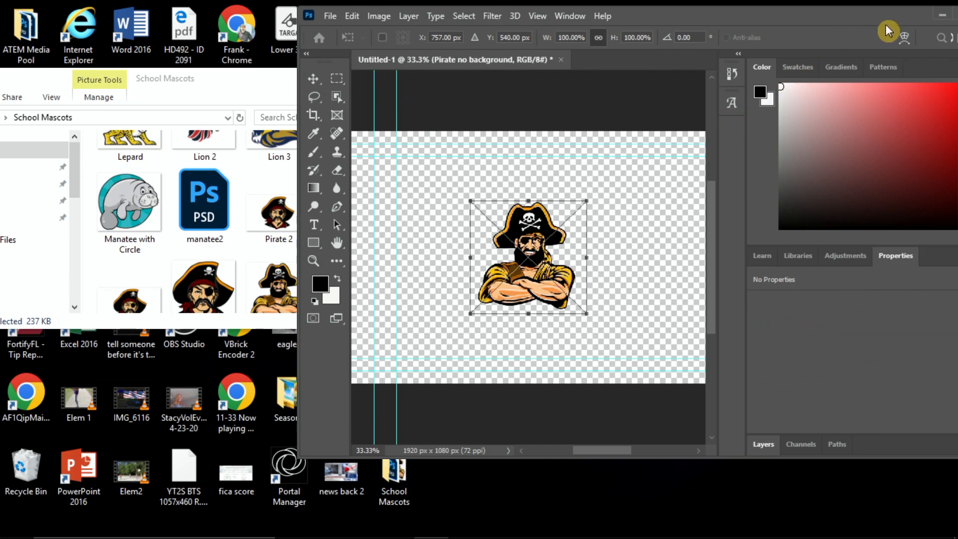
pyautogui.moveTo(908, 23); pyautogui.dragTo(812, 26)
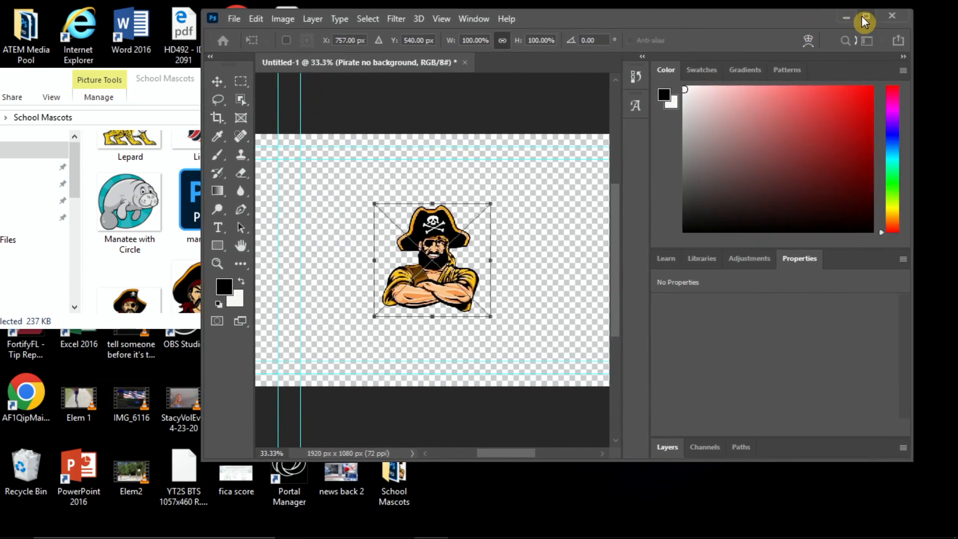
pyautogui.click(865, 17)
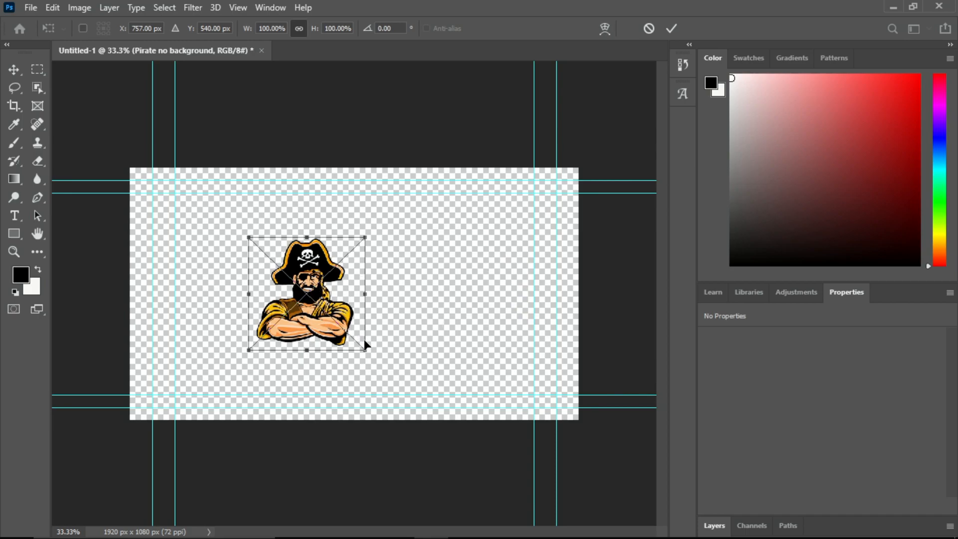
# - Scale the placed pirate to about 47% and move it into the canvas's upper-left corner, at about X 44 px, Y 30 px
pyautogui.moveTo(365, 350); pyautogui.dragTo(301, 291)
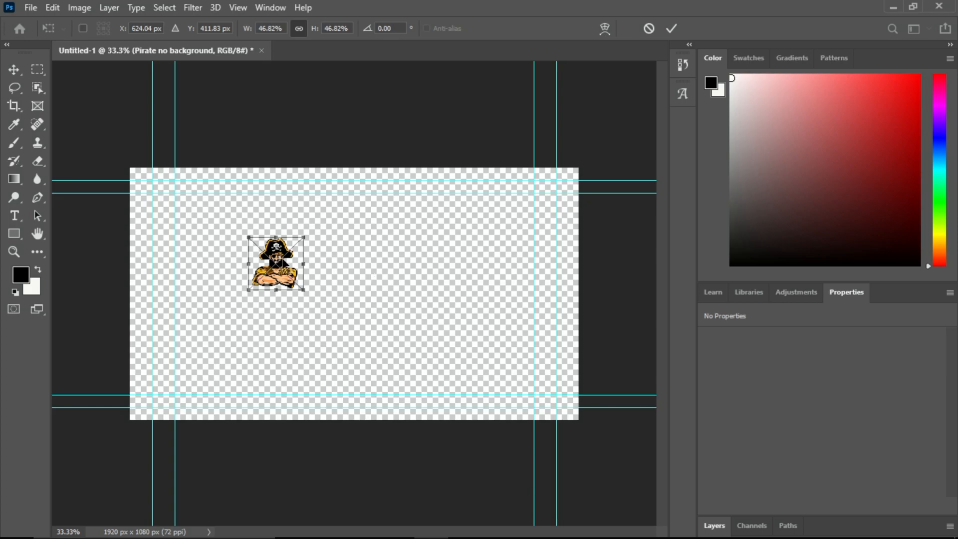
pyautogui.click(15, 67)
pyautogui.moveTo(259, 245); pyautogui.dragTo(166, 206)
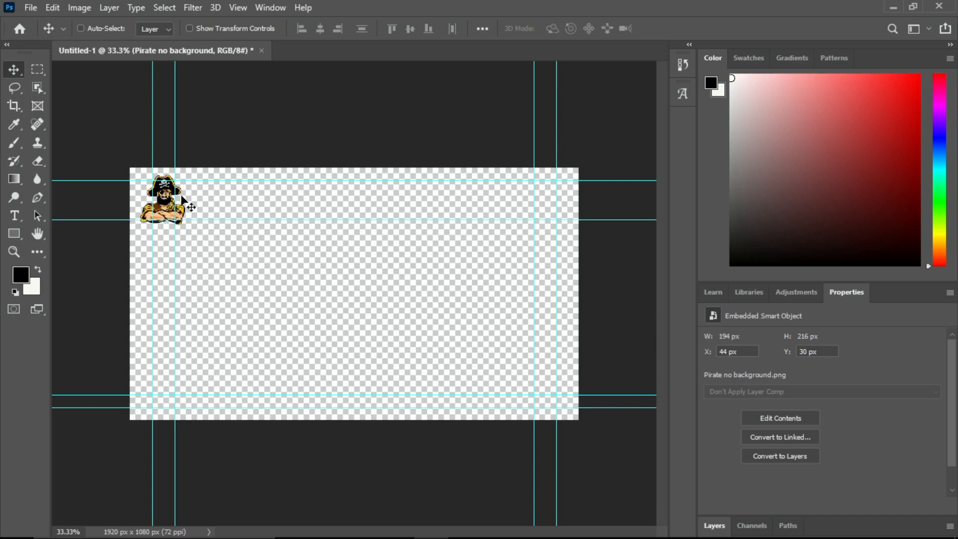
# - Save the canvas on the computer as a PNG copy named "Pirate ul" in School Mascots, using the large file size option
pyautogui.click(34, 8)
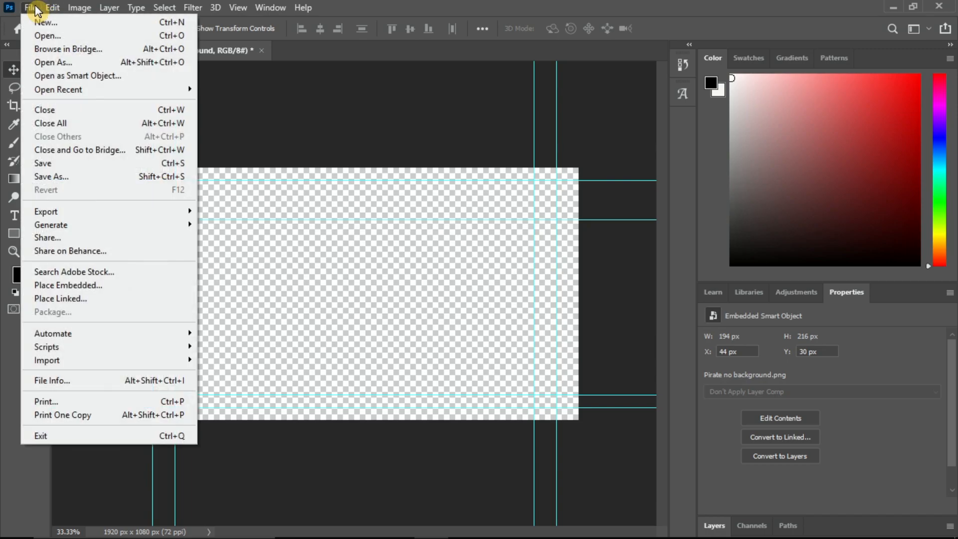
pyautogui.click(67, 177)
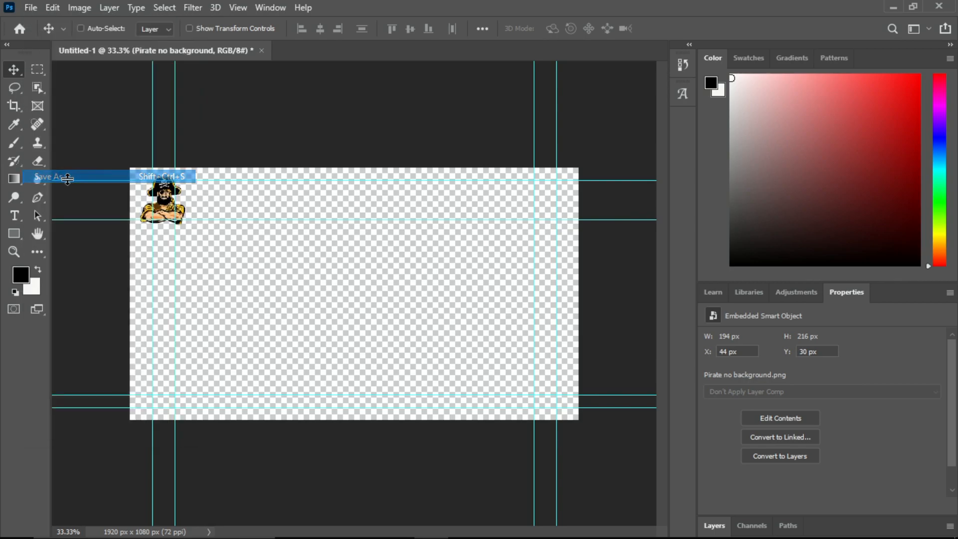
pyautogui.click(572, 400)
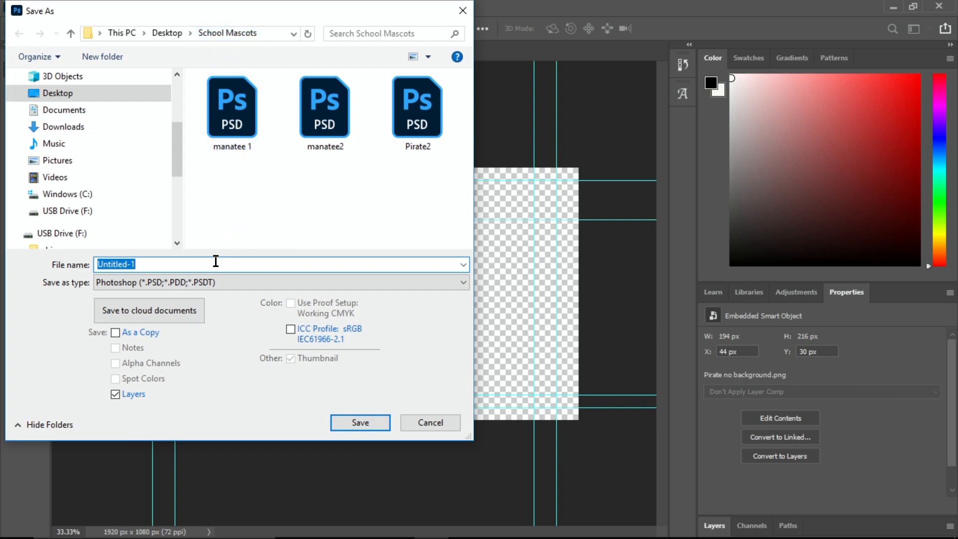
pyautogui.write('ra')
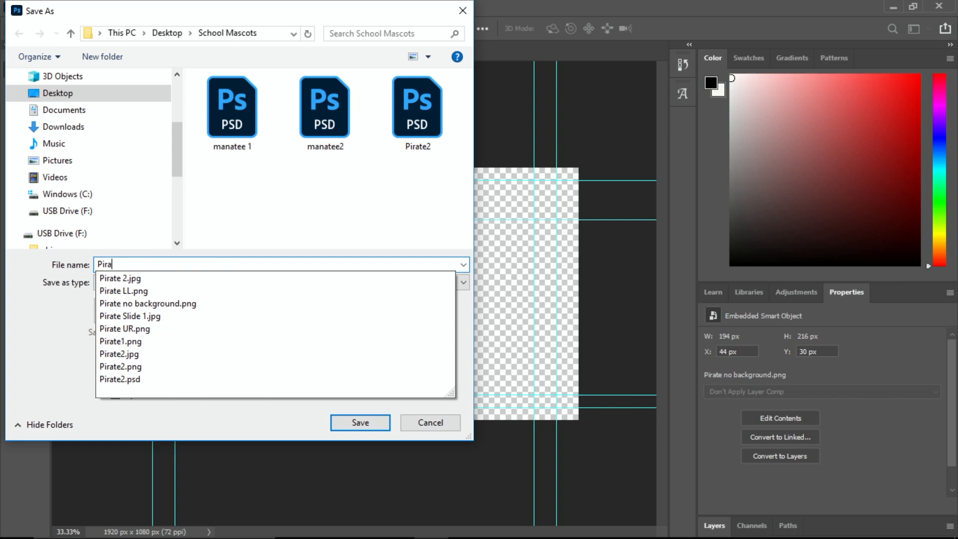
pyautogui.write('te u')
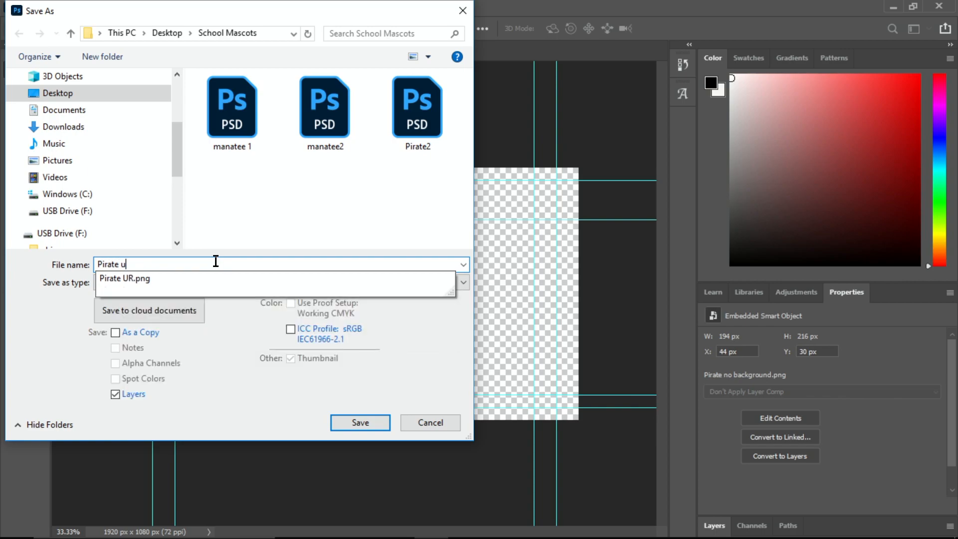
pyautogui.write('l')
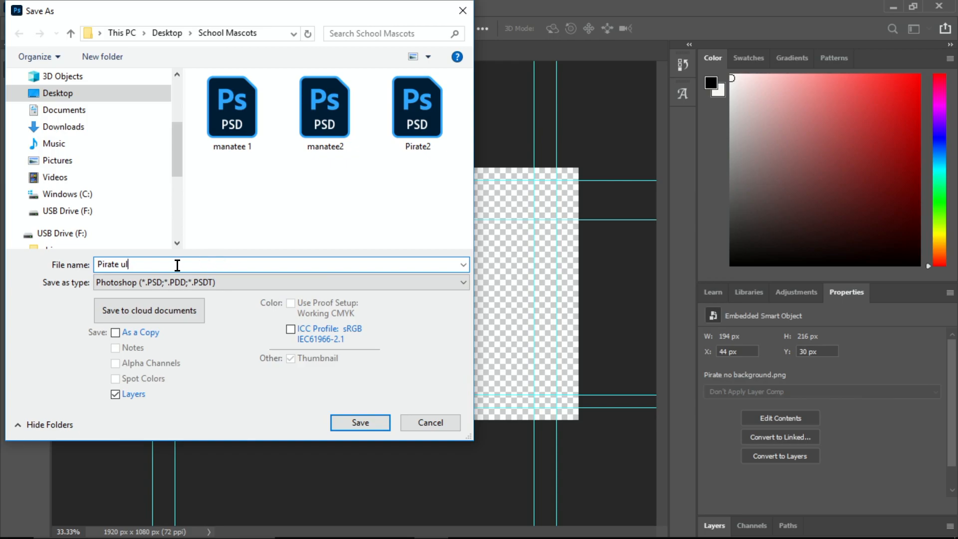
pyautogui.click(168, 284)
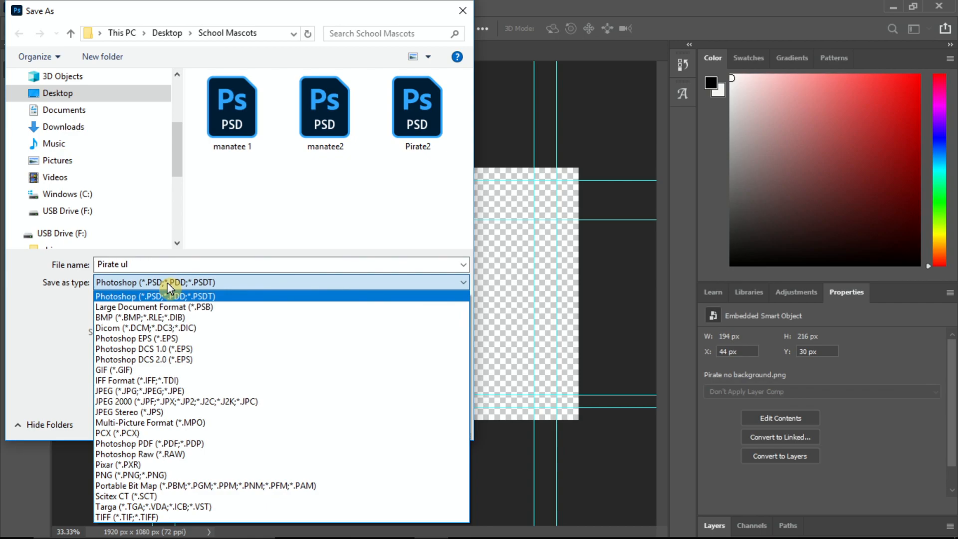
pyautogui.click(147, 475)
pyautogui.click(370, 425)
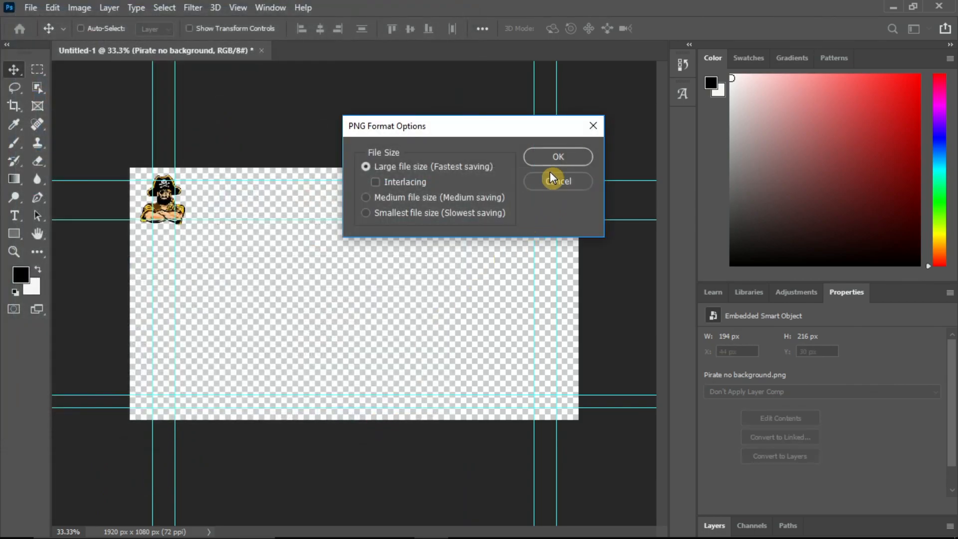
pyautogui.click(555, 158)
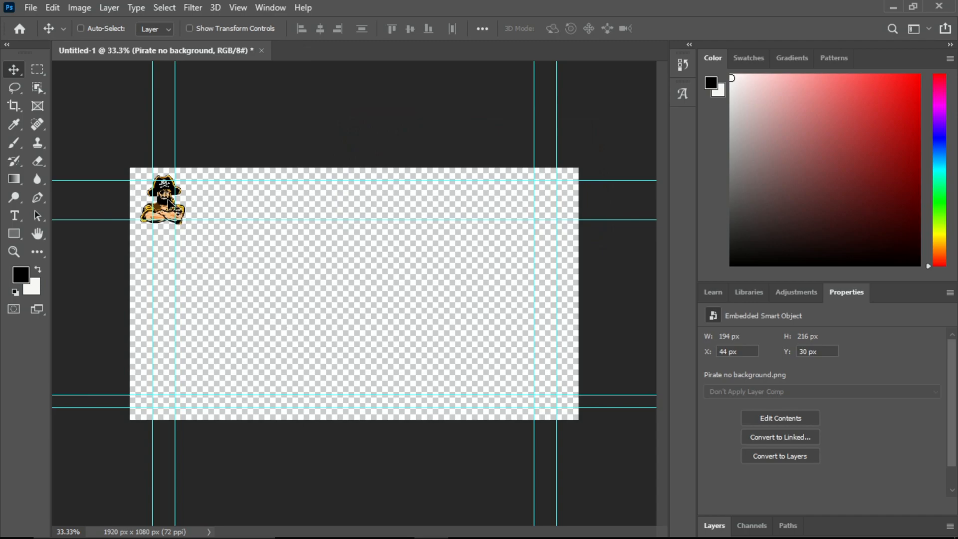
# - Move the pirate to the canvas's lower-left corner and save a large-file-size PNG copy as "Pirate LL" in School Mascots, replacing the existing file
pyautogui.moveTo(168, 210); pyautogui.dragTo(159, 380)
pyautogui.click(37, 7)
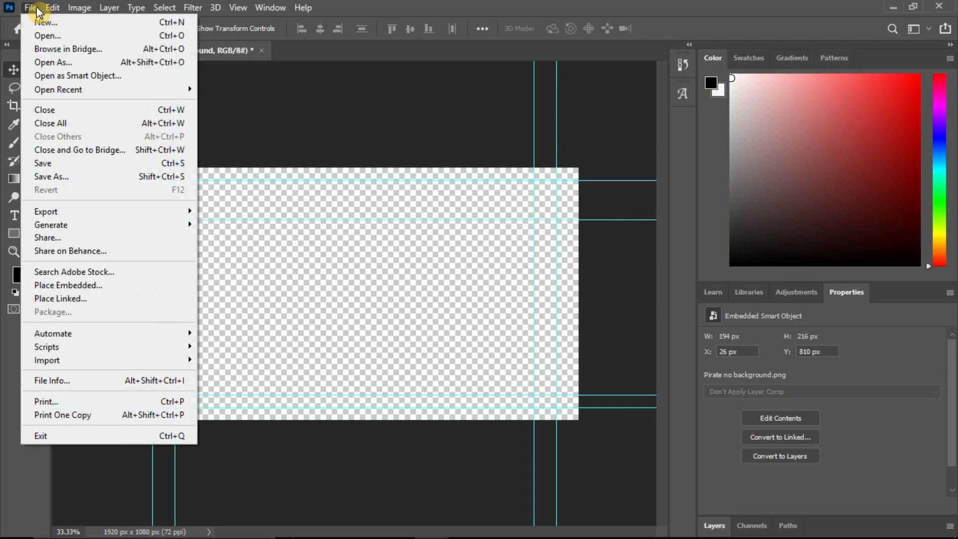
pyautogui.click(63, 177)
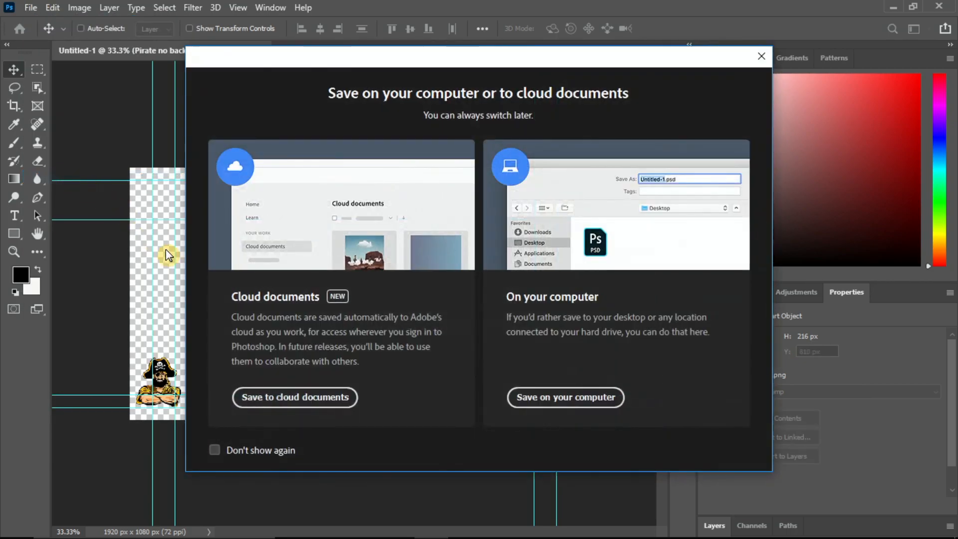
pyautogui.click(599, 400)
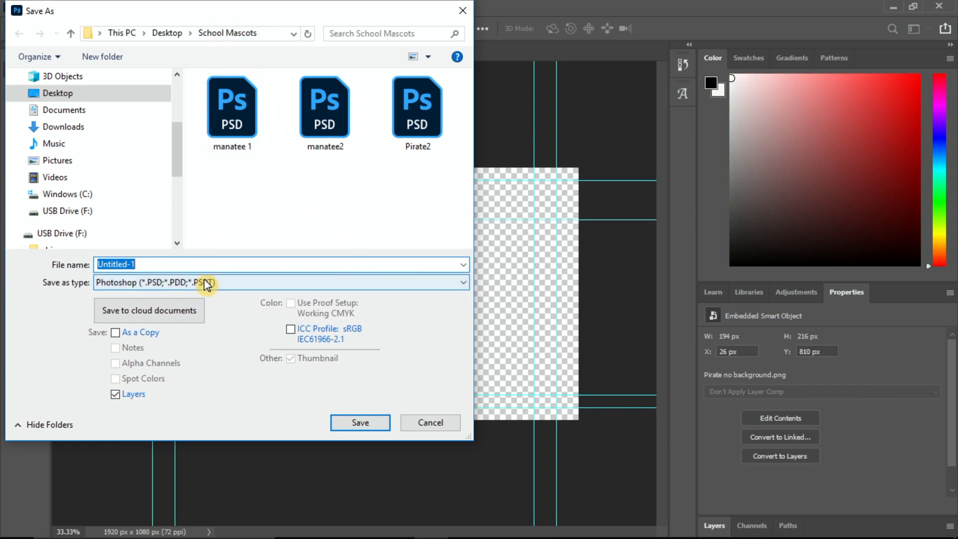
pyautogui.write('Pirate')
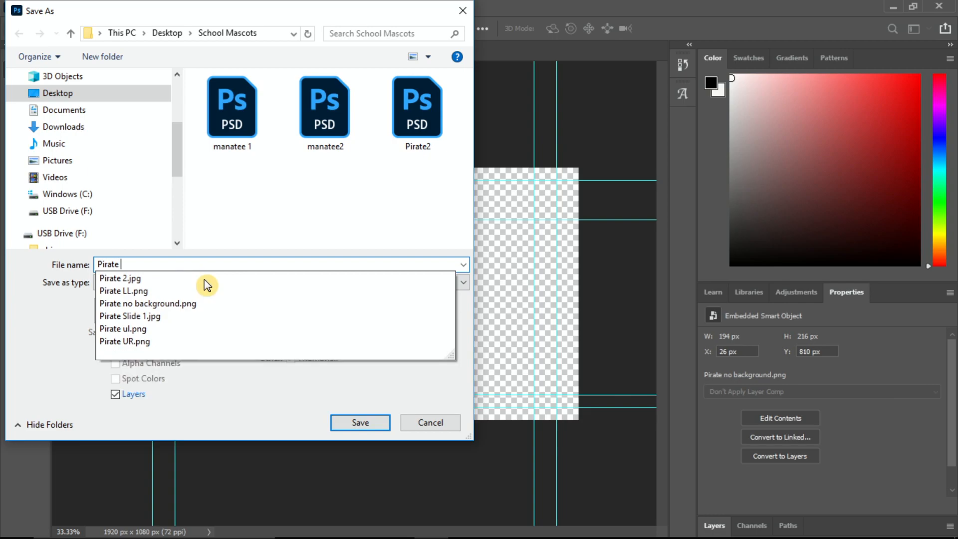
pyautogui.write(' ll')
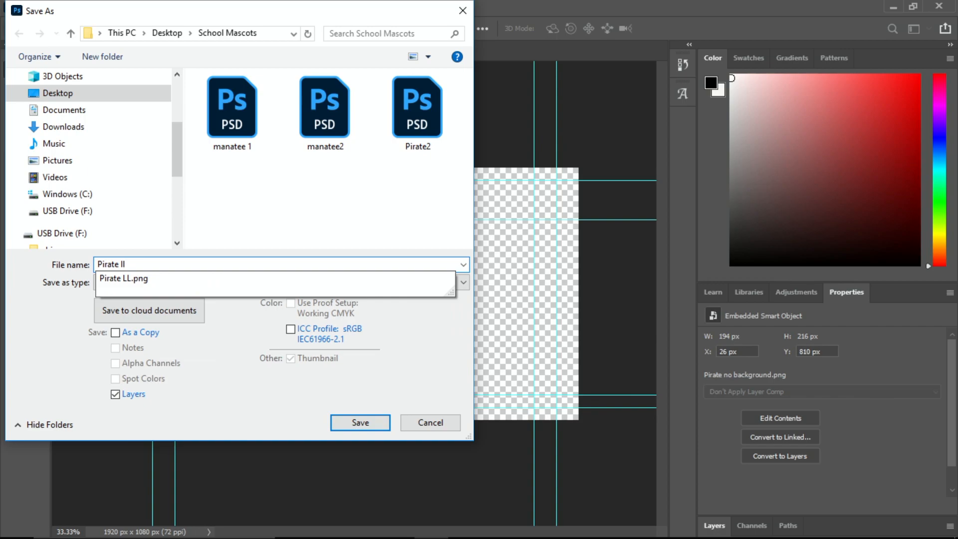
pyautogui.click(137, 279)
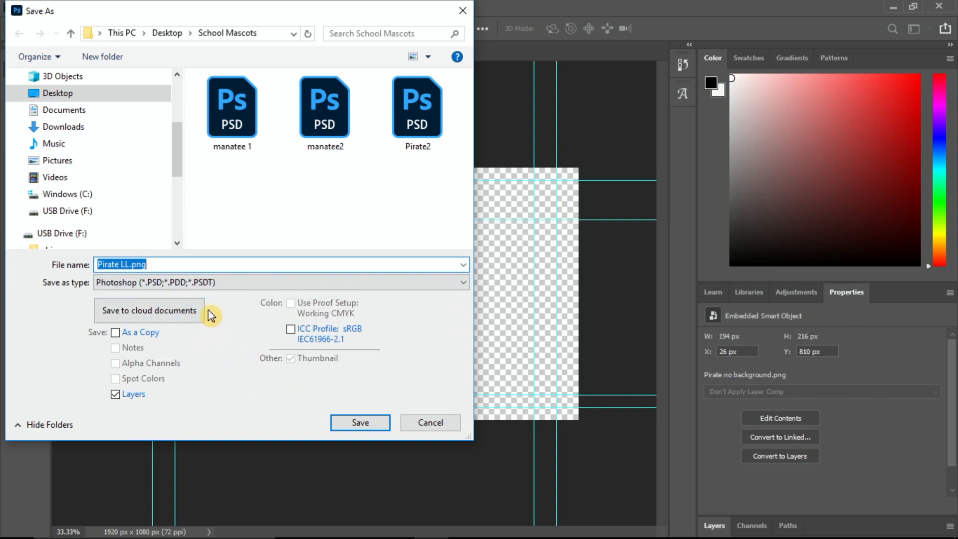
pyautogui.click(219, 288)
pyautogui.click(222, 288)
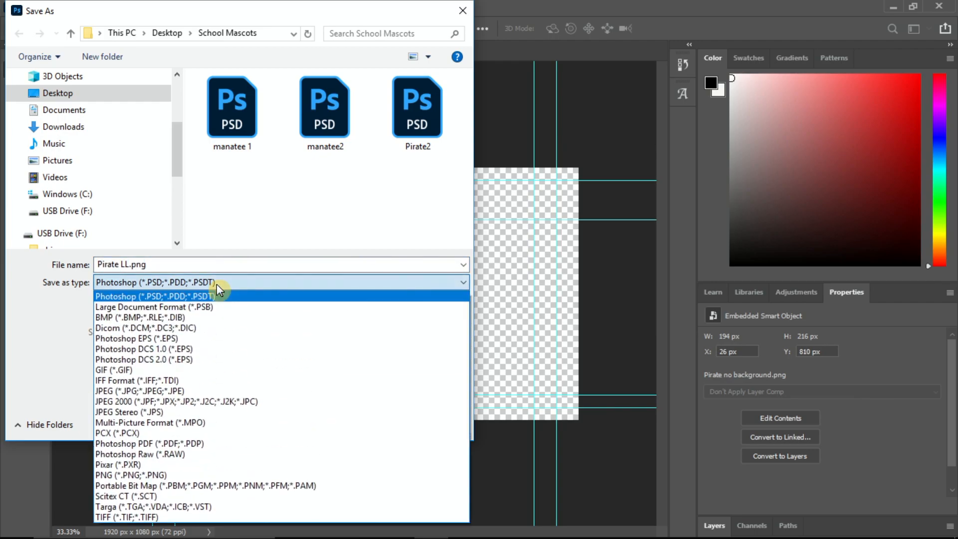
pyautogui.click(150, 478)
pyautogui.click(360, 422)
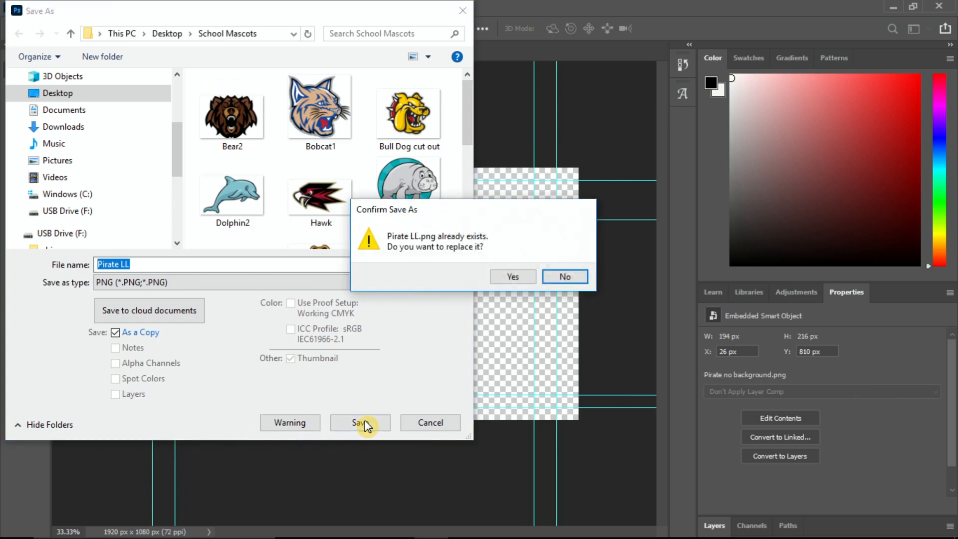
pyautogui.click(522, 282)
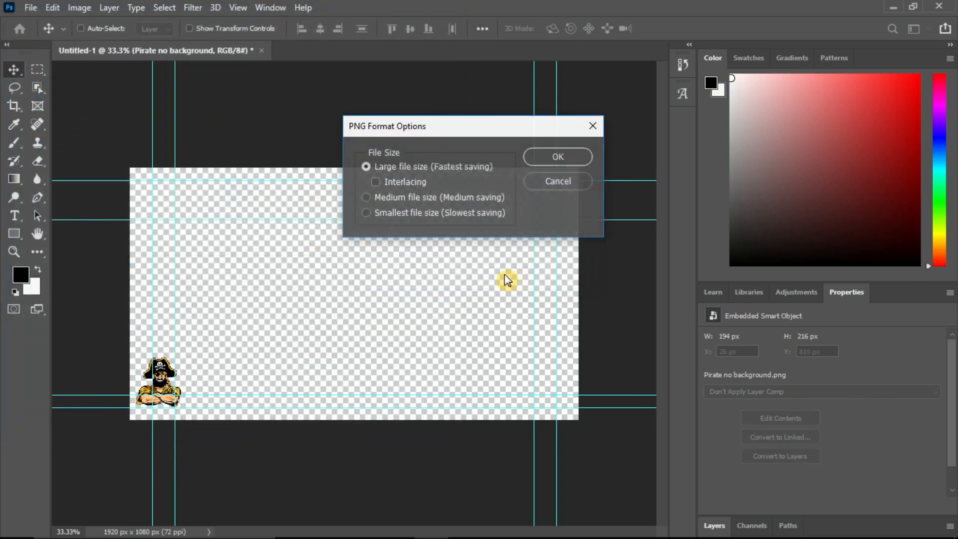
pyautogui.click(560, 158)
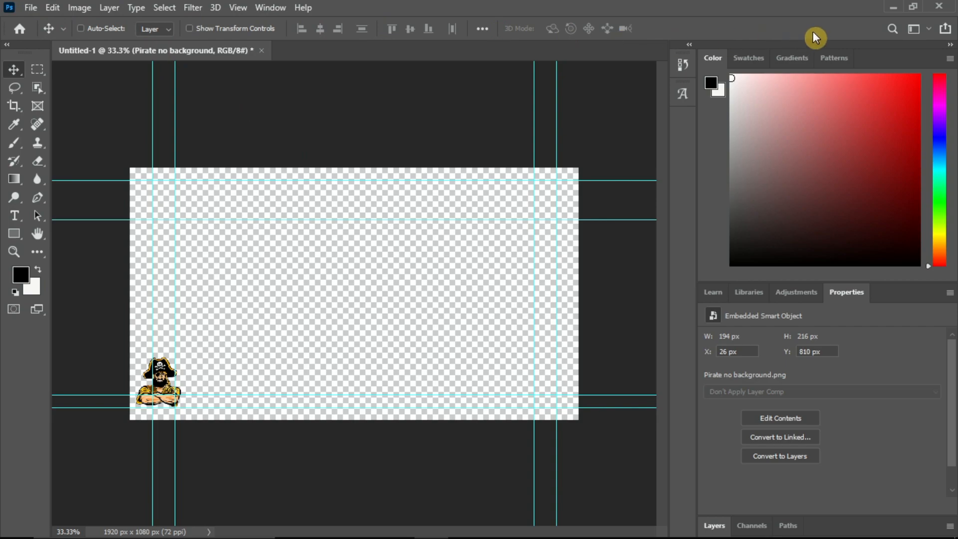
# - Switch to ATEM Software Control and add Pirate ul.png from School Mascots to empty still slot 10 of the media pool
pyautogui.click(893, 9)
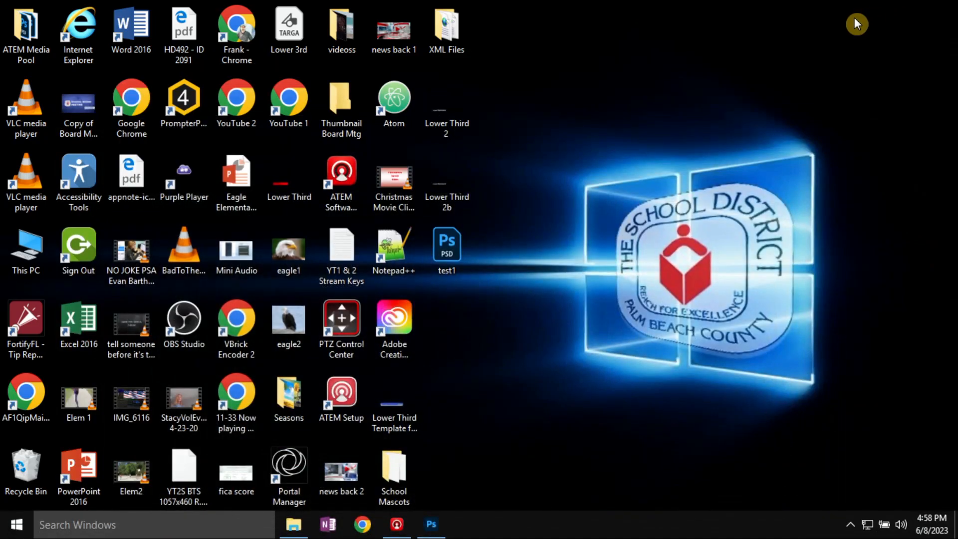
pyautogui.click(397, 524)
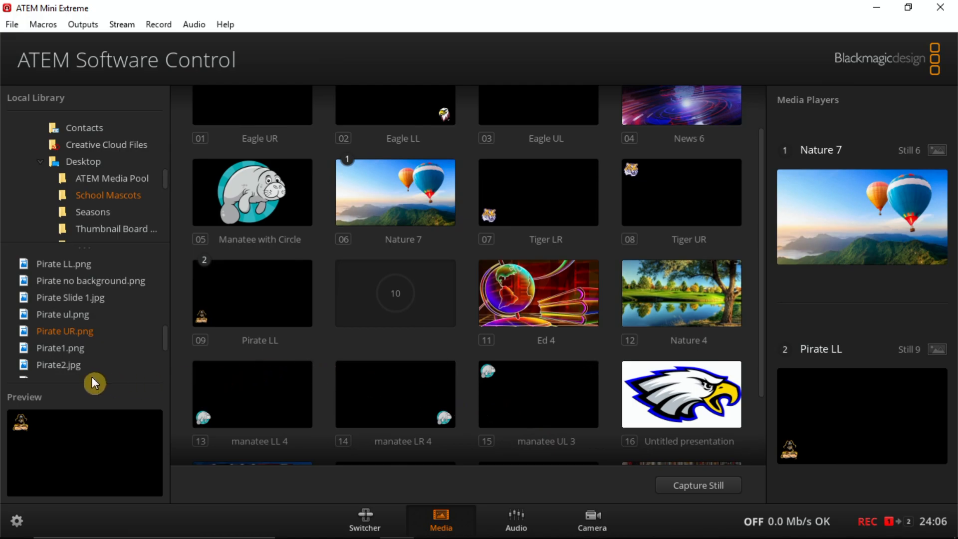
pyautogui.scroll(2, 95, 367)
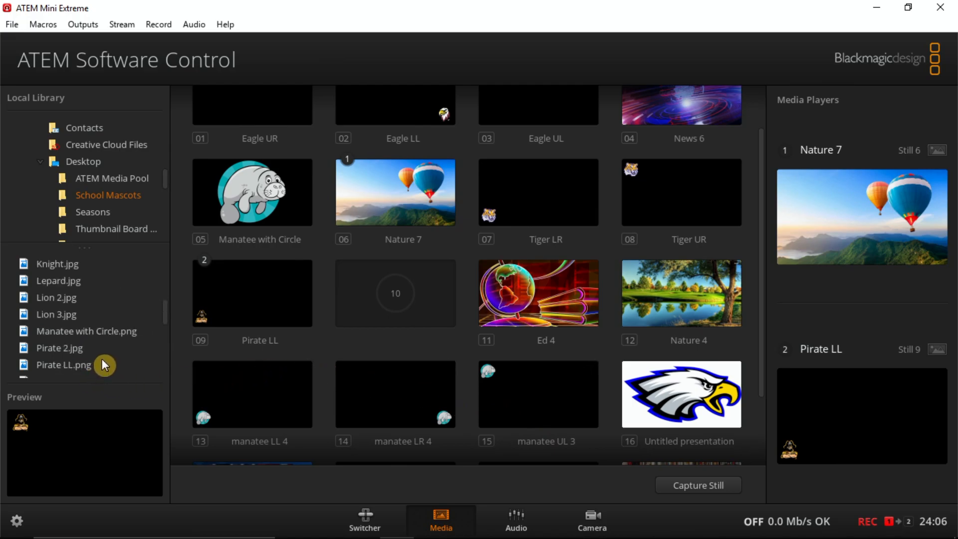
pyautogui.scroll(-2, 101, 357)
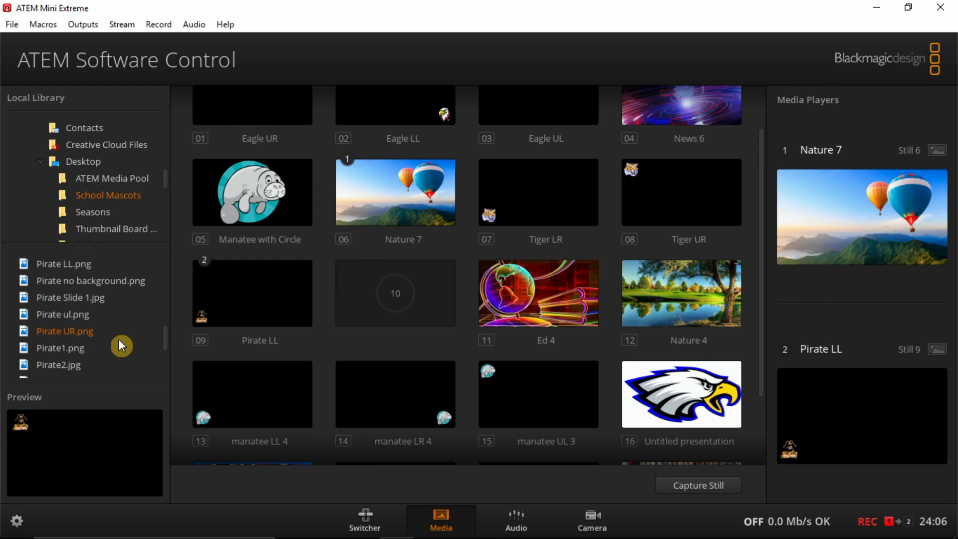
pyautogui.click(38, 310)
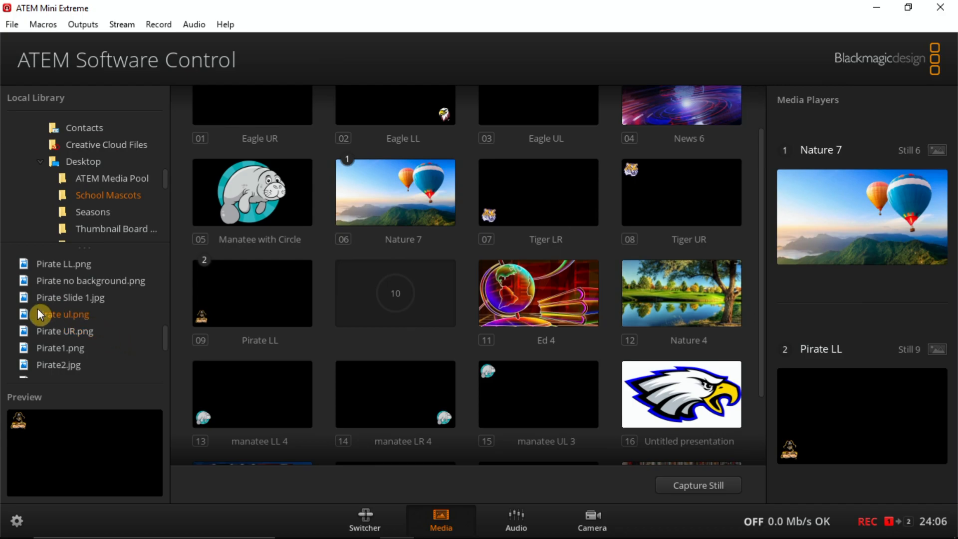
pyautogui.moveTo(37, 314); pyautogui.dragTo(373, 295)
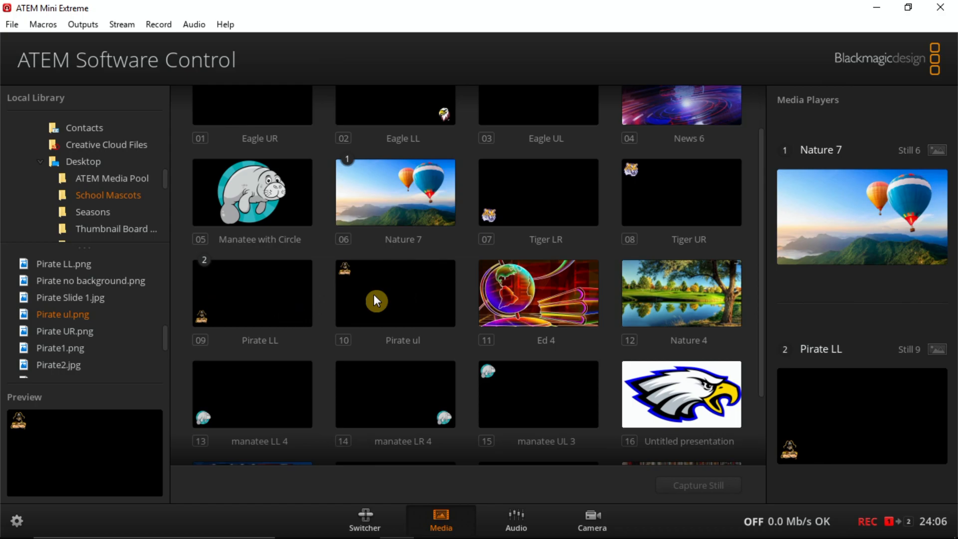
# - Load the Pirate ul still into Media Player 2 and cut downstream key 1 on air
pyautogui.moveTo(378, 299)
pyautogui.moveTo(294, 289)
pyautogui.moveTo(355, 280); pyautogui.dragTo(831, 398)
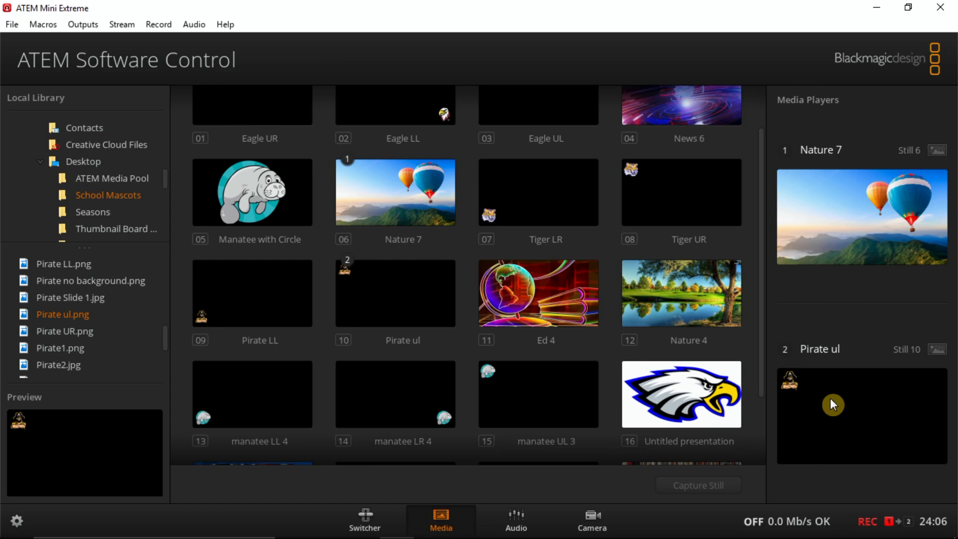
pyautogui.click(366, 521)
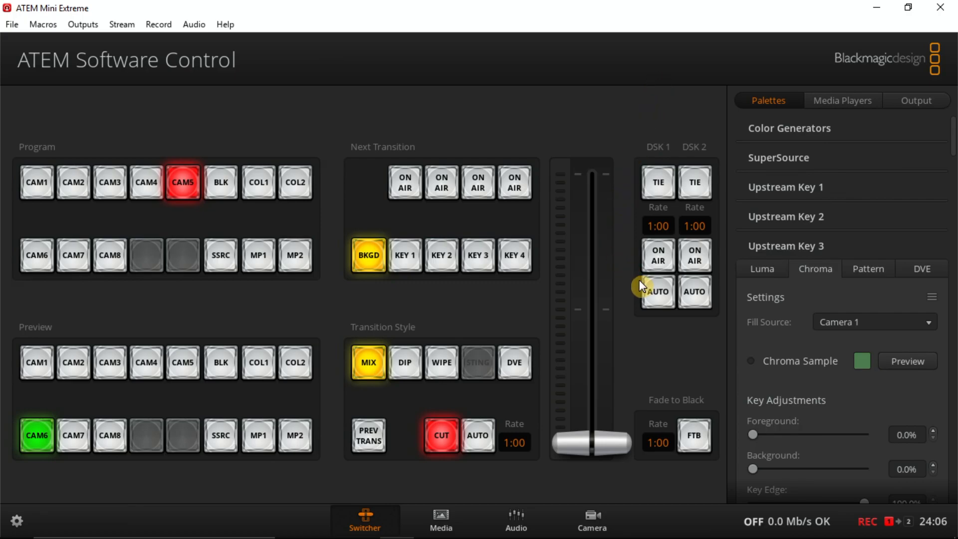
pyautogui.click(659, 256)
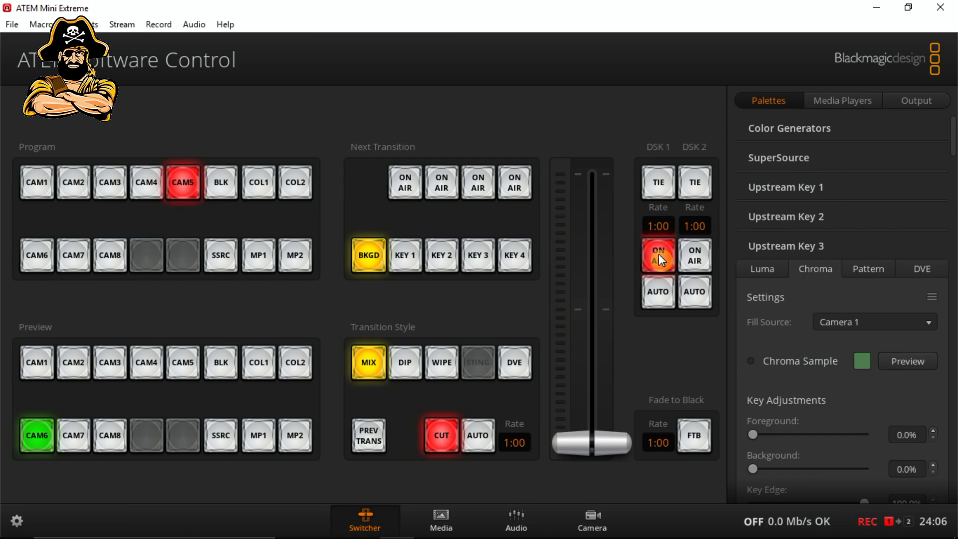
# - Swap Media Player 2's still for Pirate LL while downstream key 1 stays on air, ending in the media pool
pyautogui.click(442, 514)
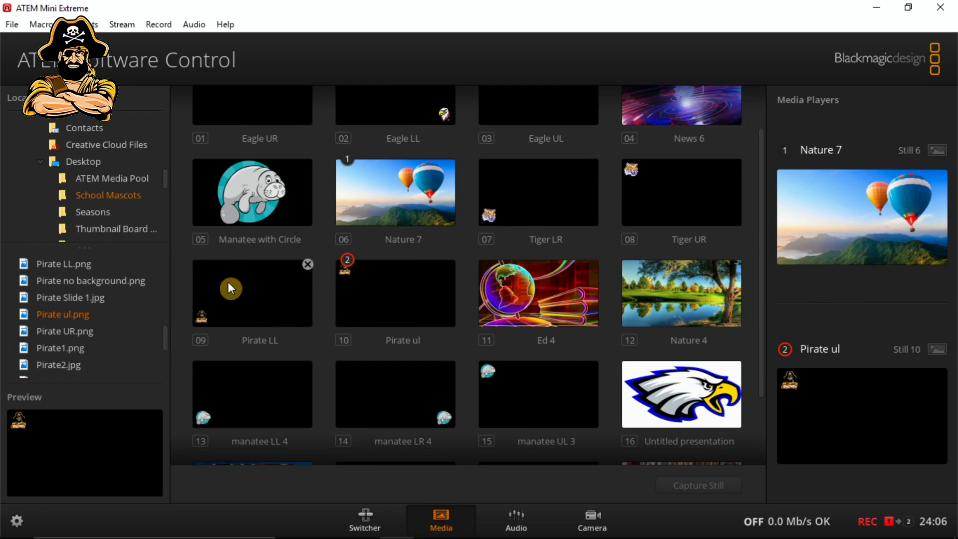
pyautogui.moveTo(228, 280); pyautogui.dragTo(858, 409)
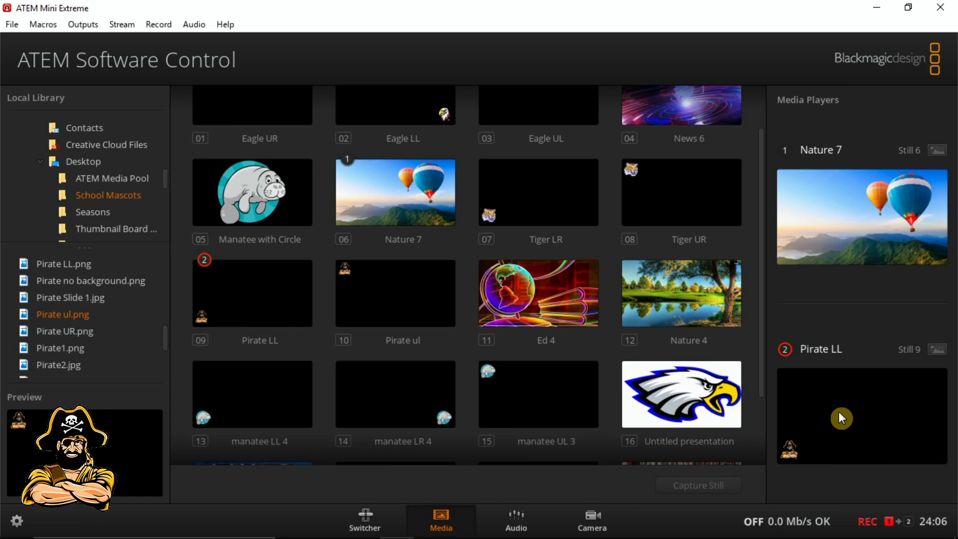
pyautogui.click(367, 522)
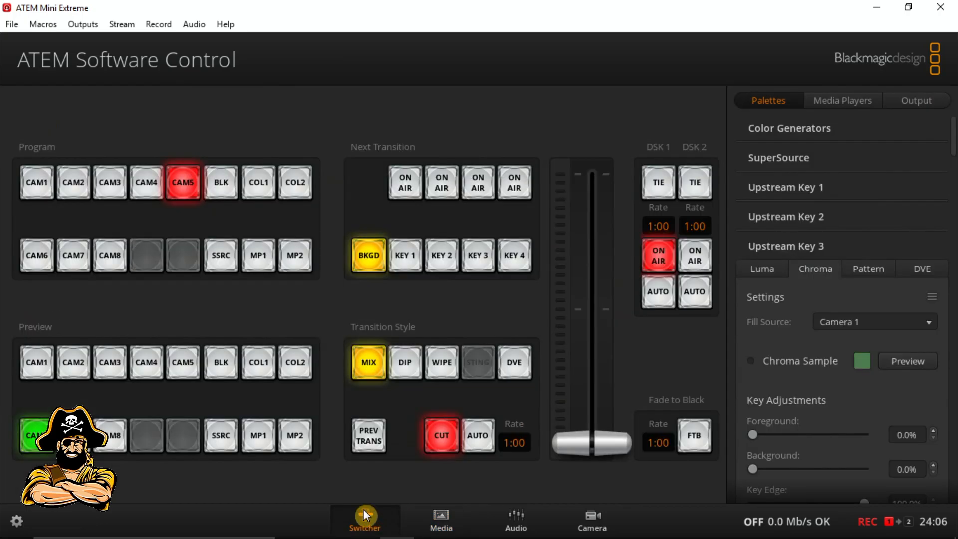
pyautogui.click(430, 523)
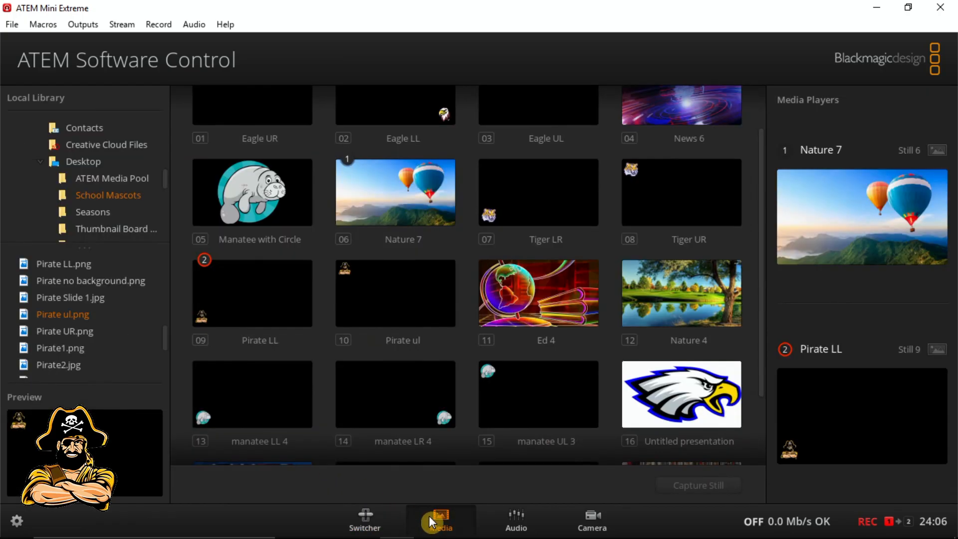
# - Load the Manatee with Circle still into Media Player 2 as a demonstration, and put Pirate LL back
pyautogui.scroll(1, 350, 358)
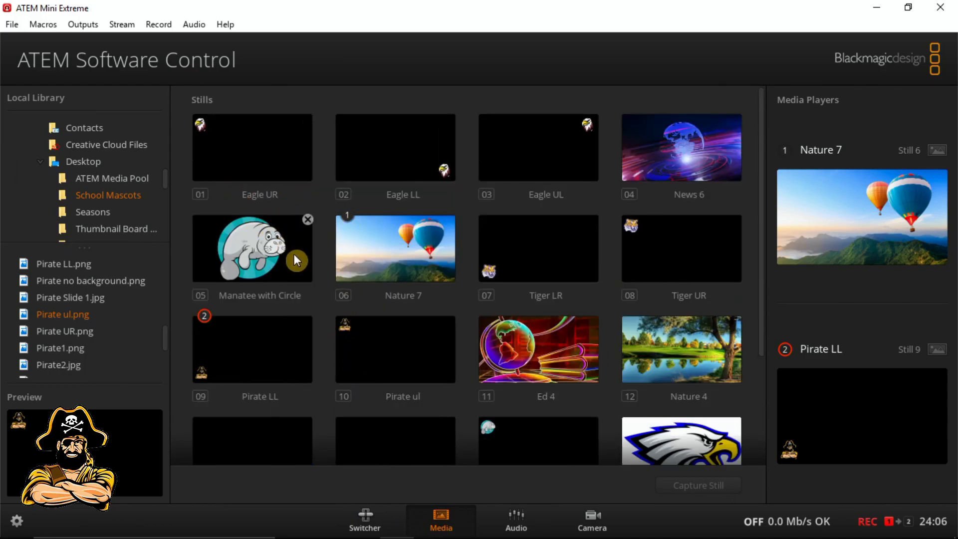
pyautogui.moveTo(239, 246); pyautogui.dragTo(853, 409)
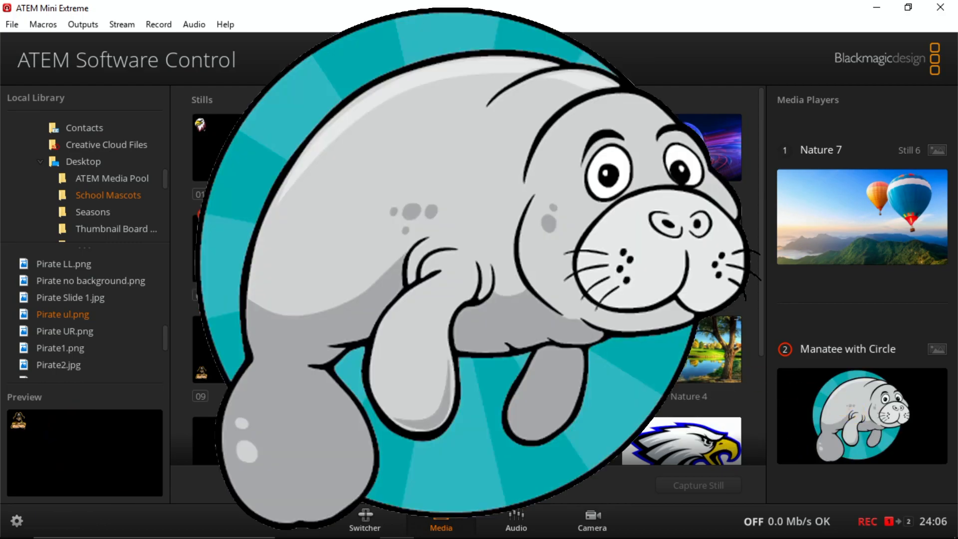
pyautogui.moveTo(198, 359); pyautogui.dragTo(799, 427)
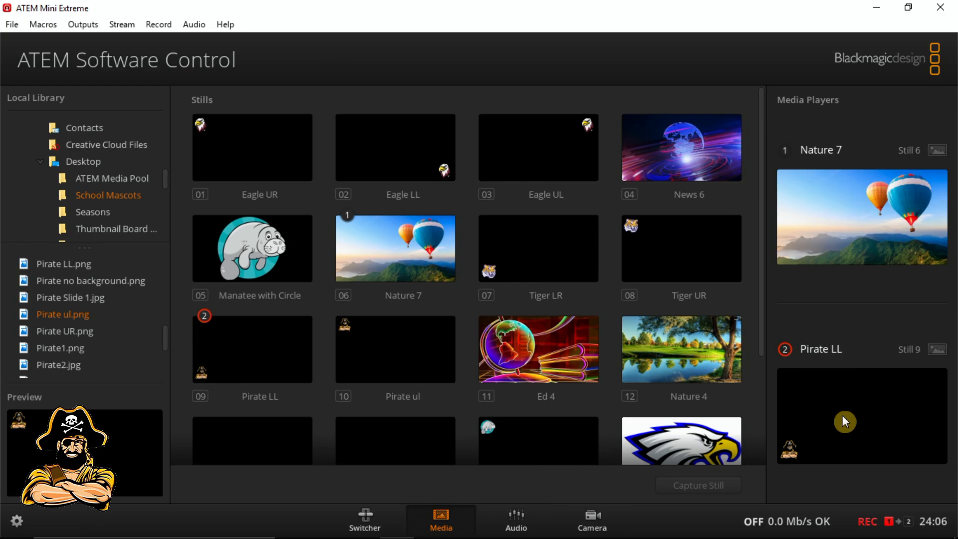
# - Cut downstream key 1 off air, and fade it in and out once with its automatic transition
pyautogui.click(354, 518)
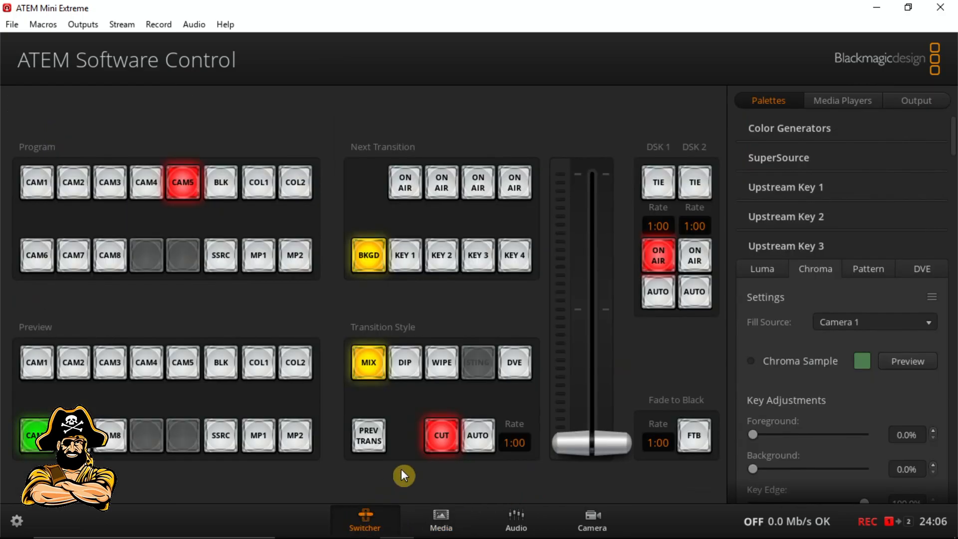
pyautogui.click(660, 256)
pyautogui.click(657, 292)
pyautogui.click(658, 291)
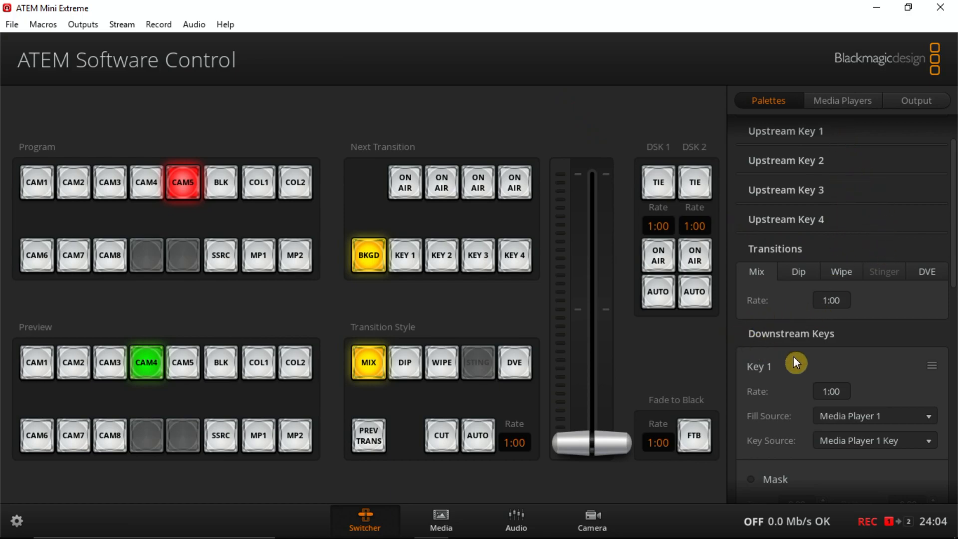
# - Review the stills in the media players and set downstream key 1's fill source to Media Player 2
pyautogui.press('space')
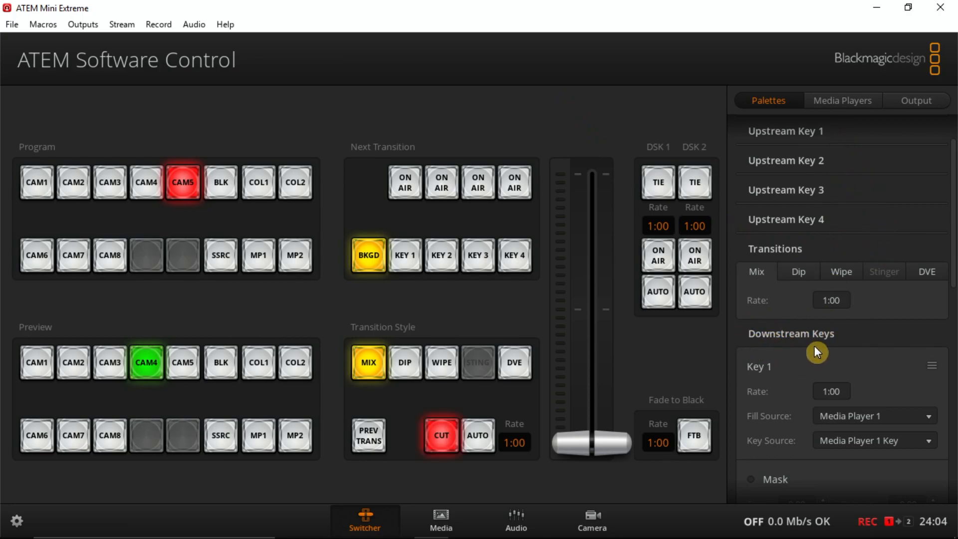
pyautogui.scroll(-1, 829, 340)
pyautogui.click(765, 313)
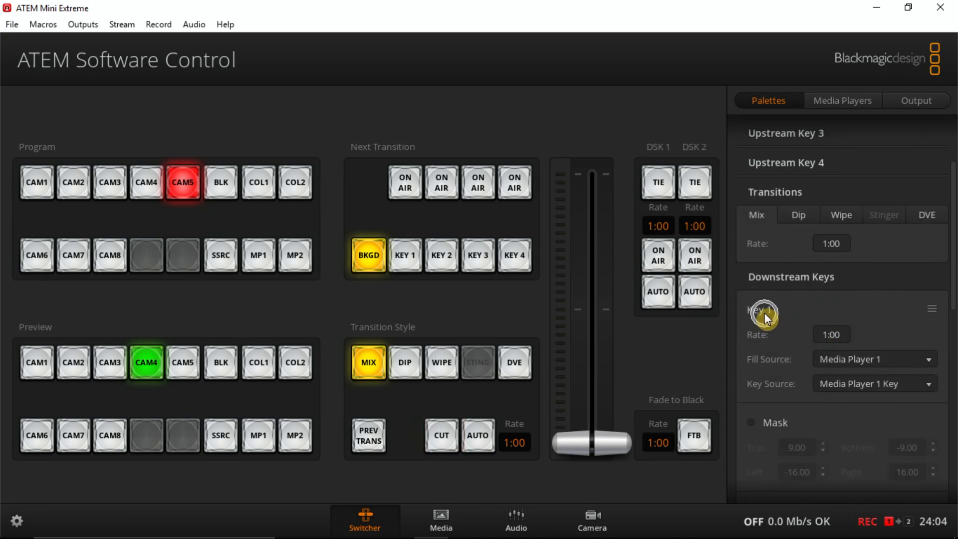
pyautogui.scroll(-1, 870, 253)
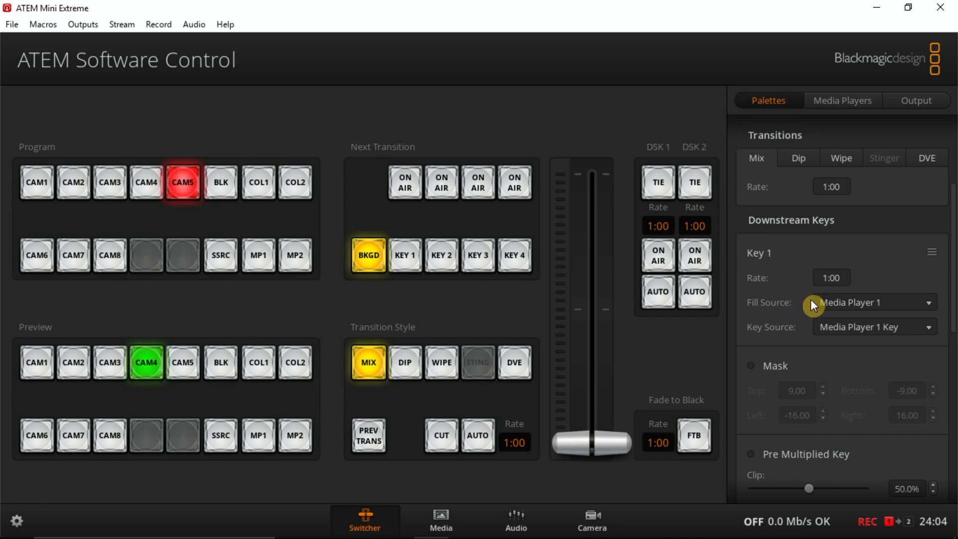
pyautogui.click(441, 522)
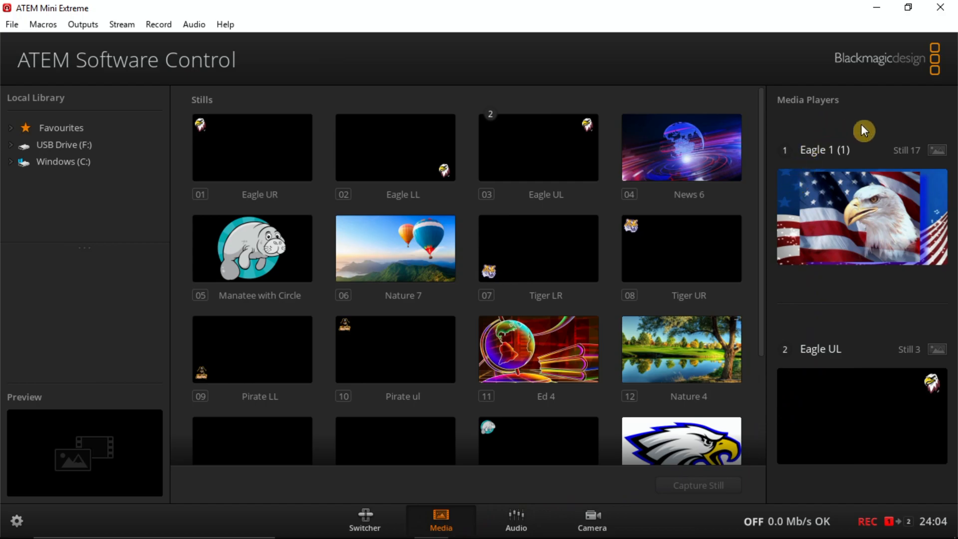
pyautogui.click(904, 437)
pyautogui.click(367, 527)
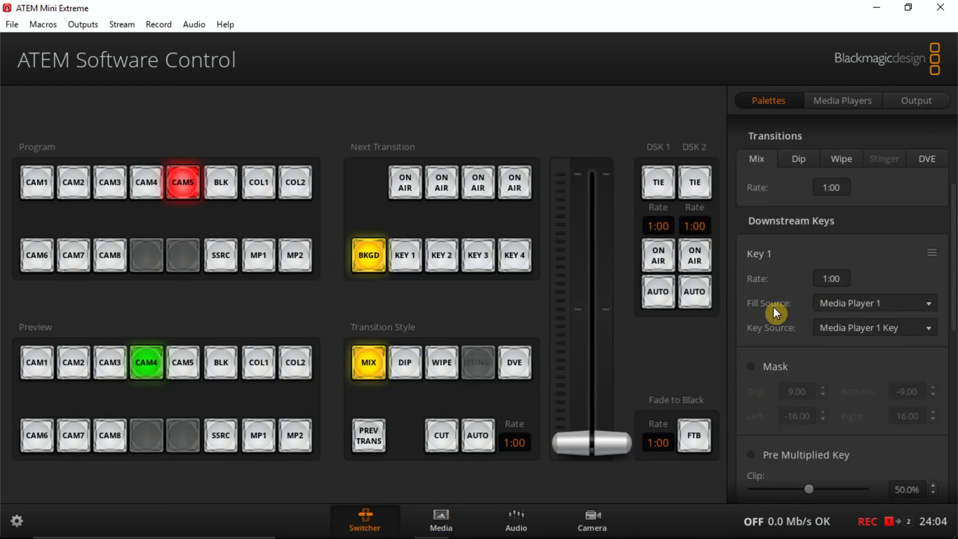
pyautogui.click(928, 306)
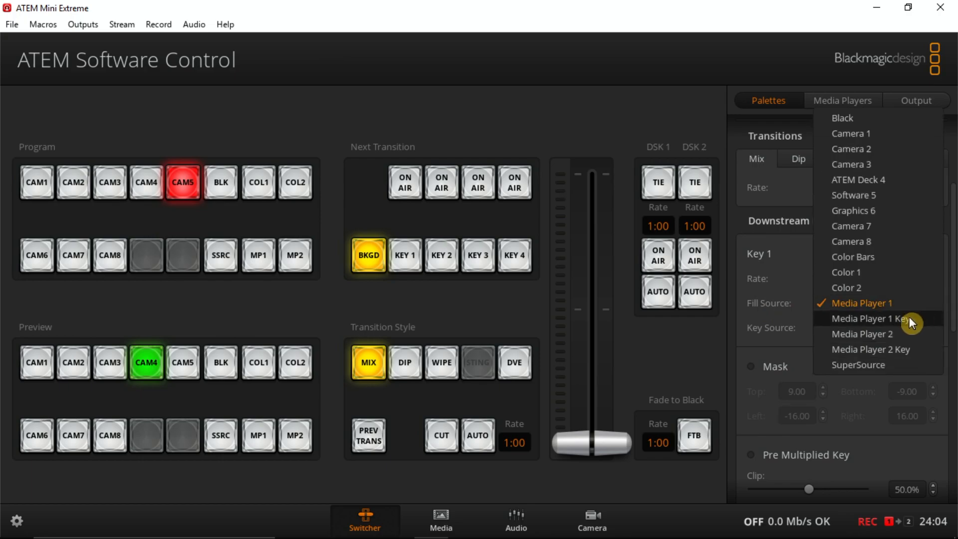
pyautogui.click(876, 335)
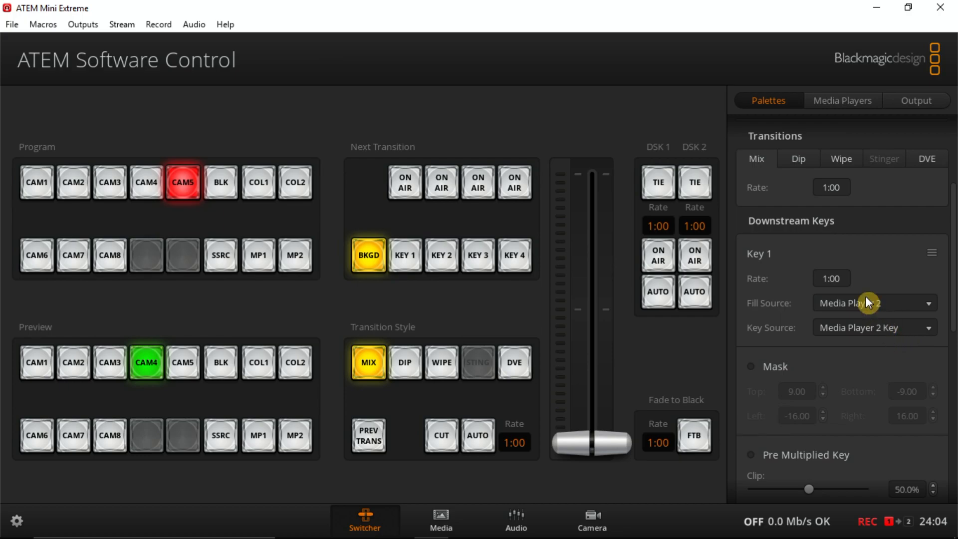
# - Test the eagle overlay by cutting downstream key 1 on and off air twice
pyautogui.click(658, 260)
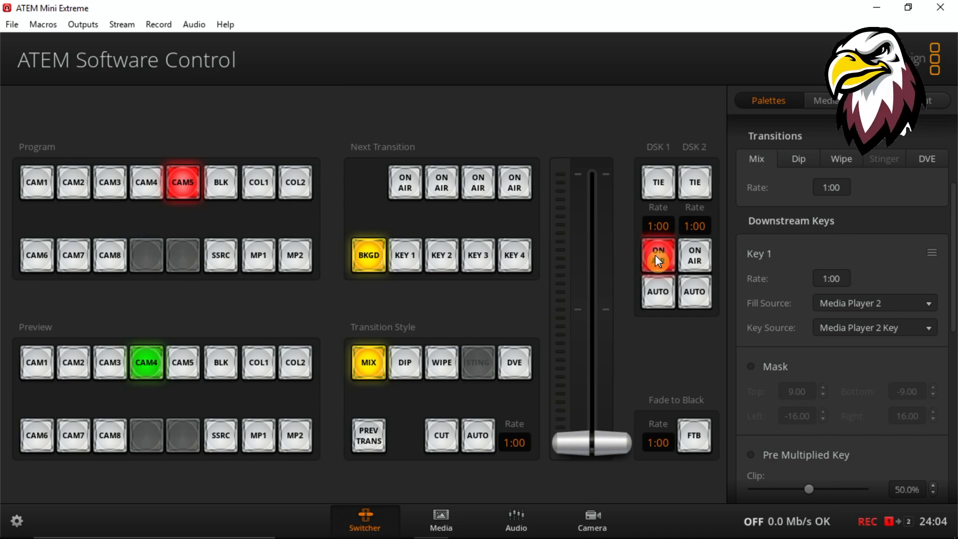
pyautogui.click(655, 255)
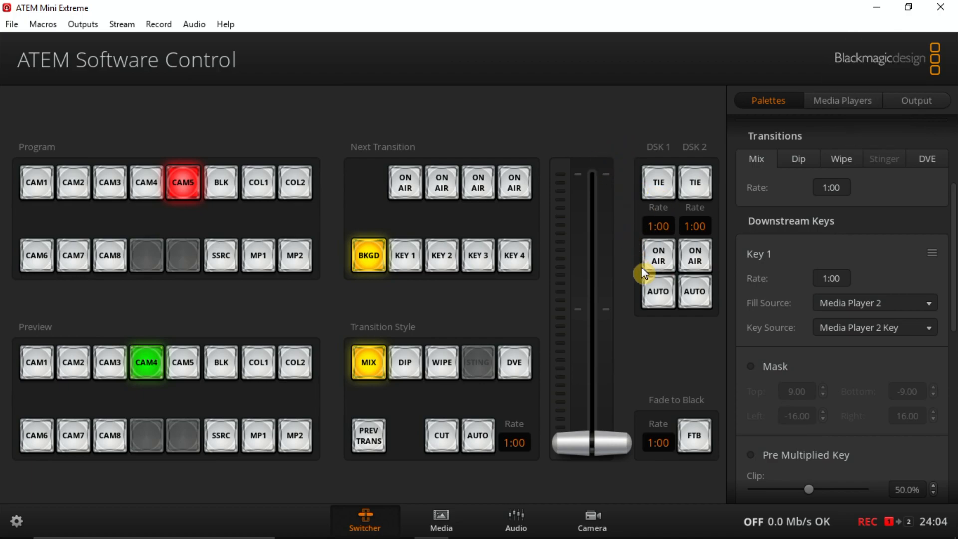
pyautogui.click(658, 256)
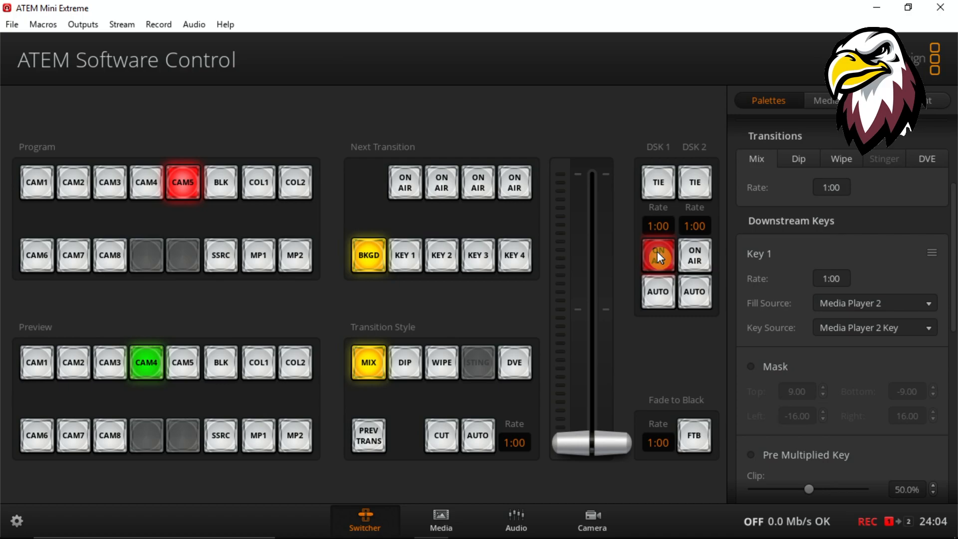
pyautogui.click(657, 252)
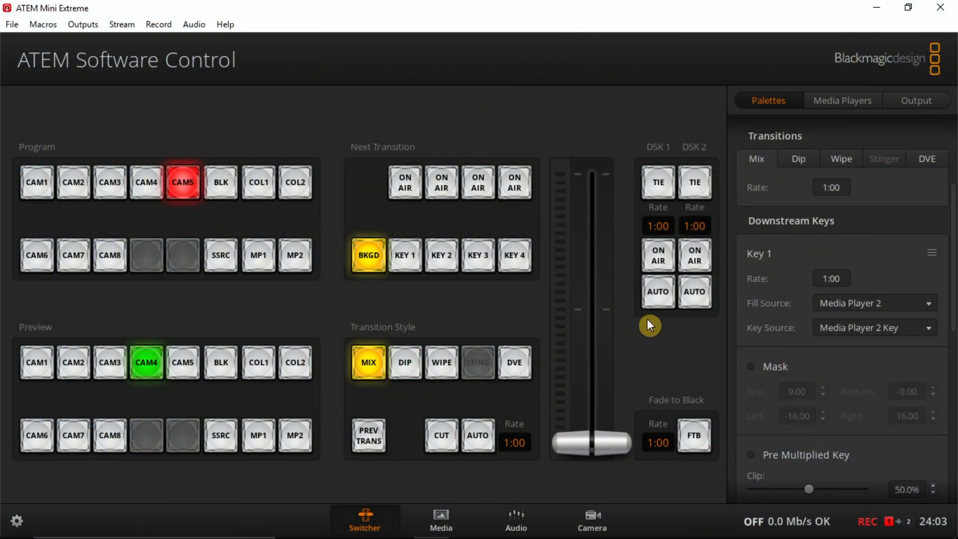
# - Test the eagle overlay's fade by running downstream key 1's automatic transition in and out twice
pyautogui.click(662, 287)
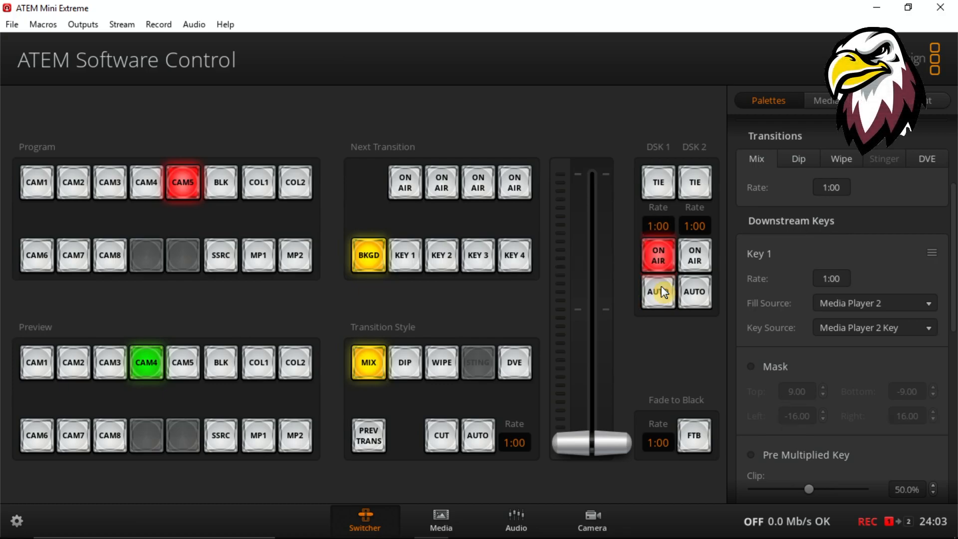
pyautogui.click(662, 287)
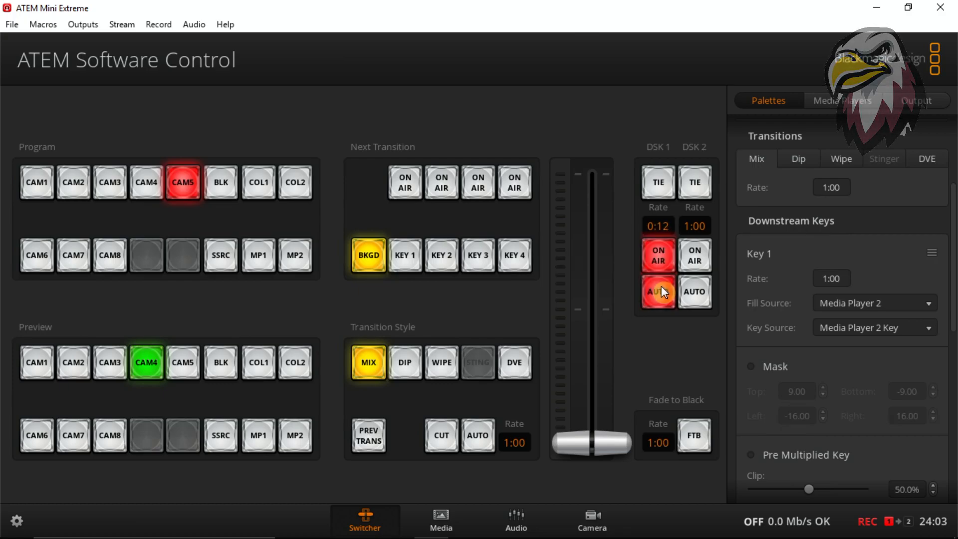
pyautogui.click(663, 291)
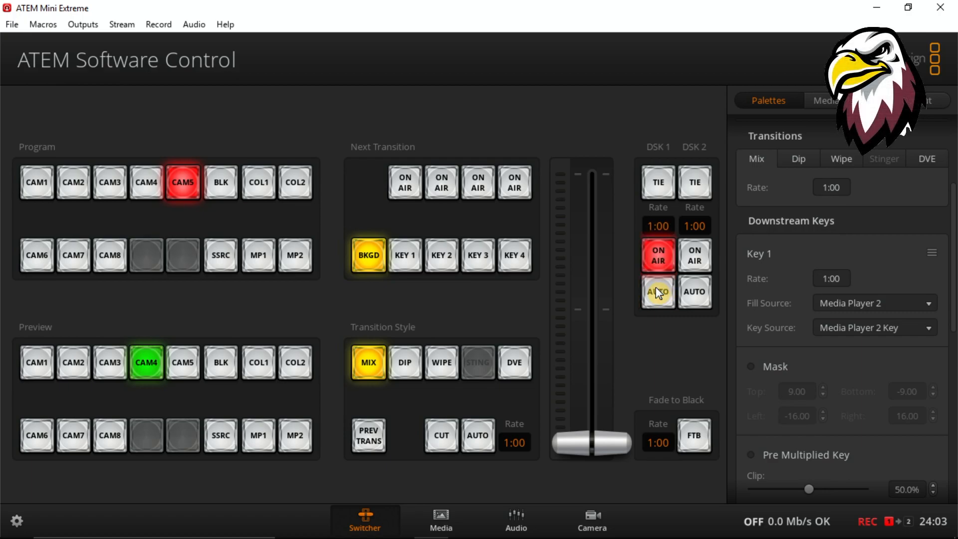
pyautogui.click(659, 292)
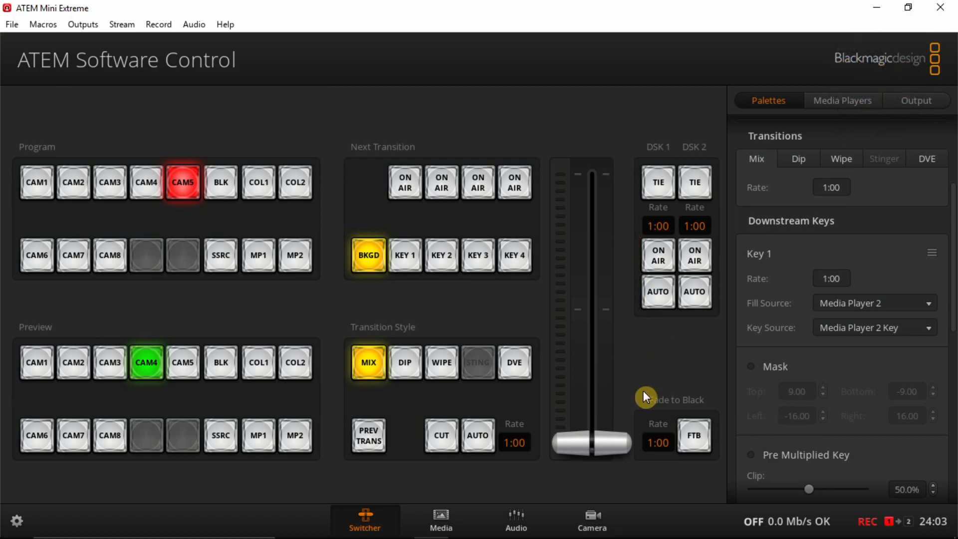